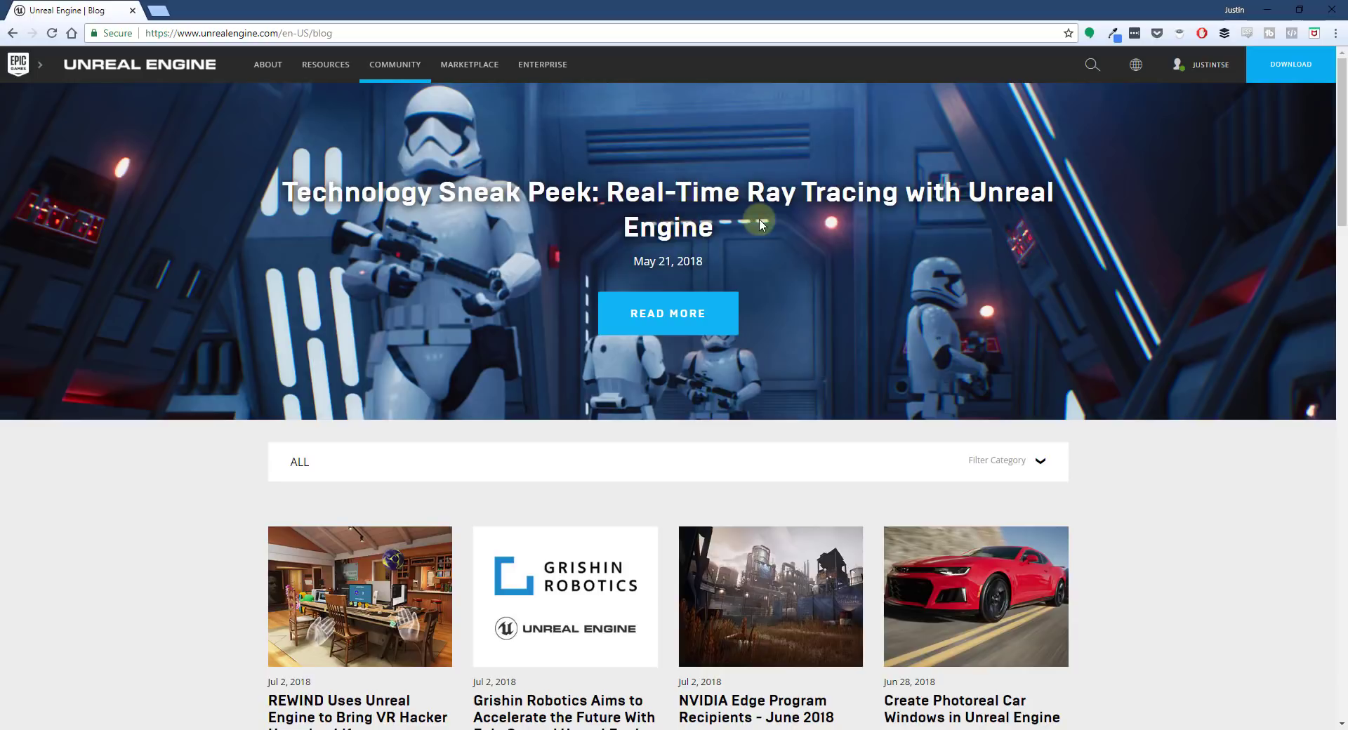
- Choose the Enterprise licence on the Unreal Engine download page and continue to the Unreal Studio download
click(1286, 70)
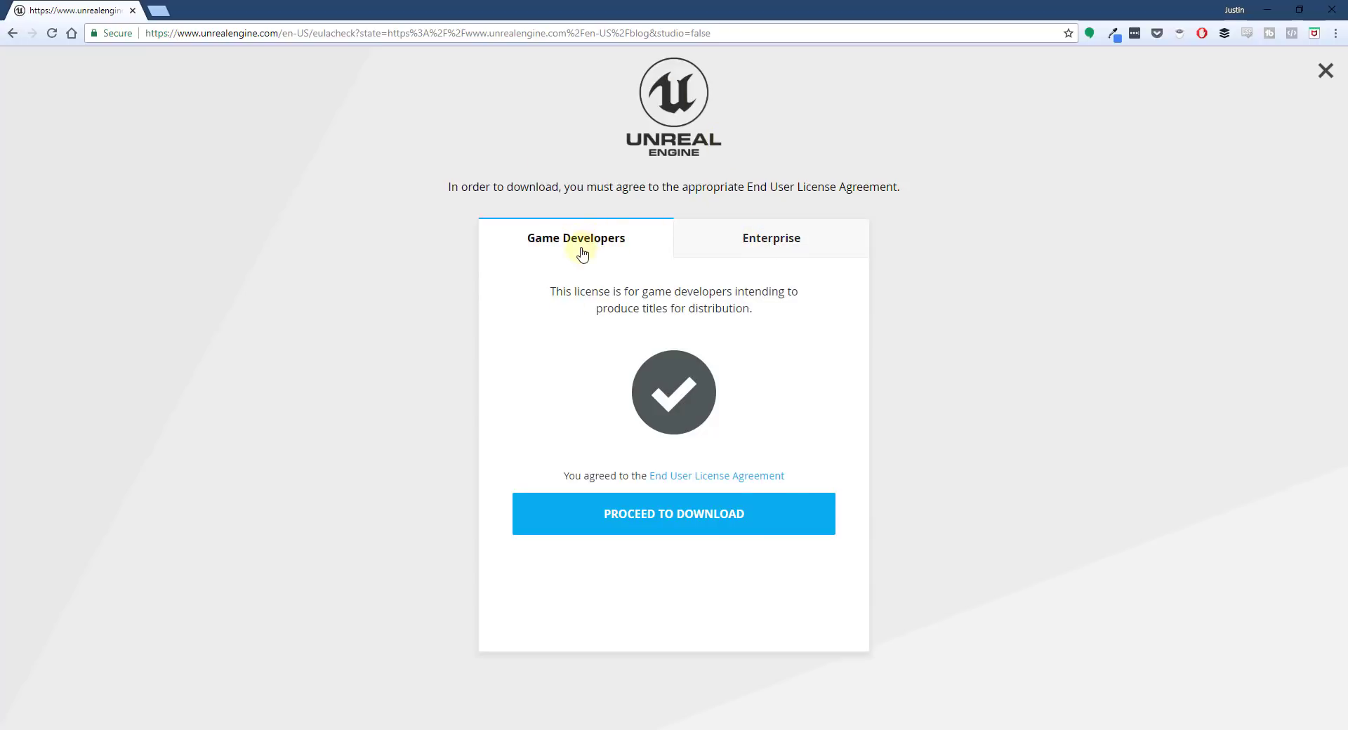
click(752, 246)
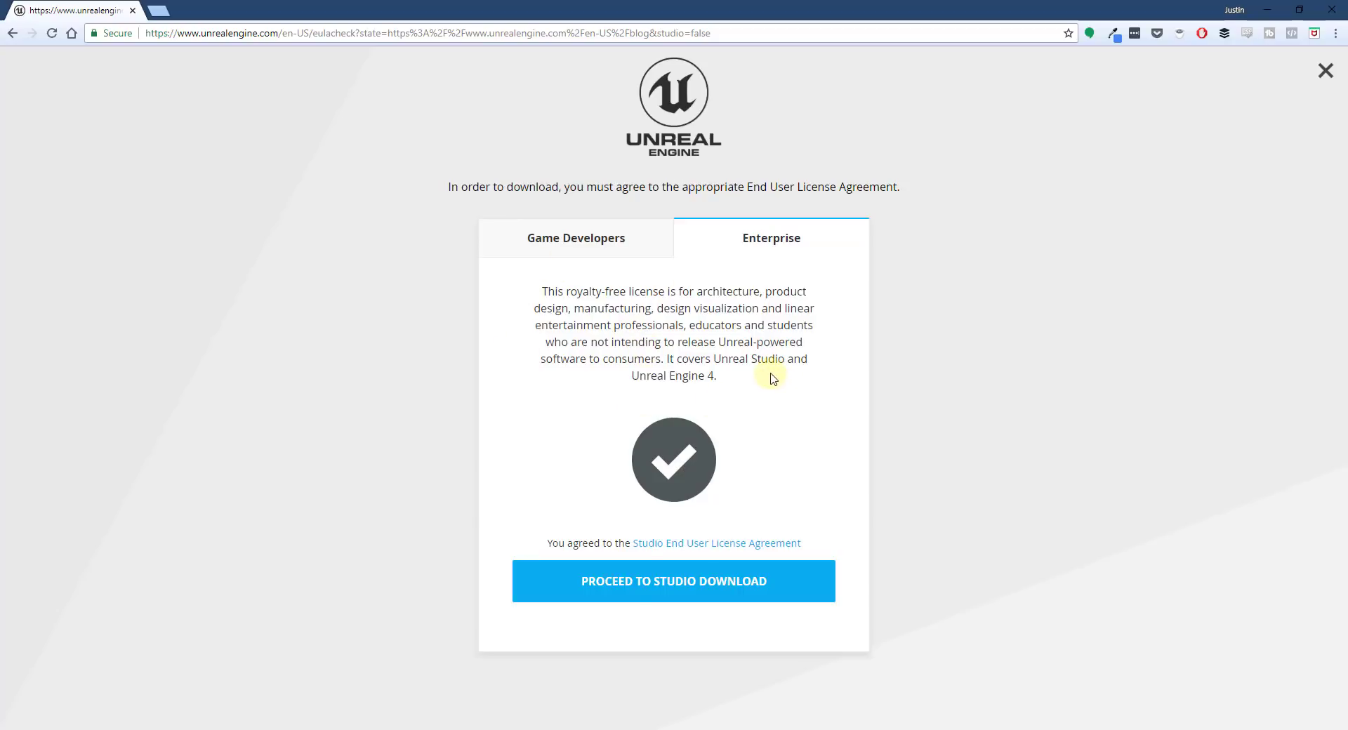
click(569, 239)
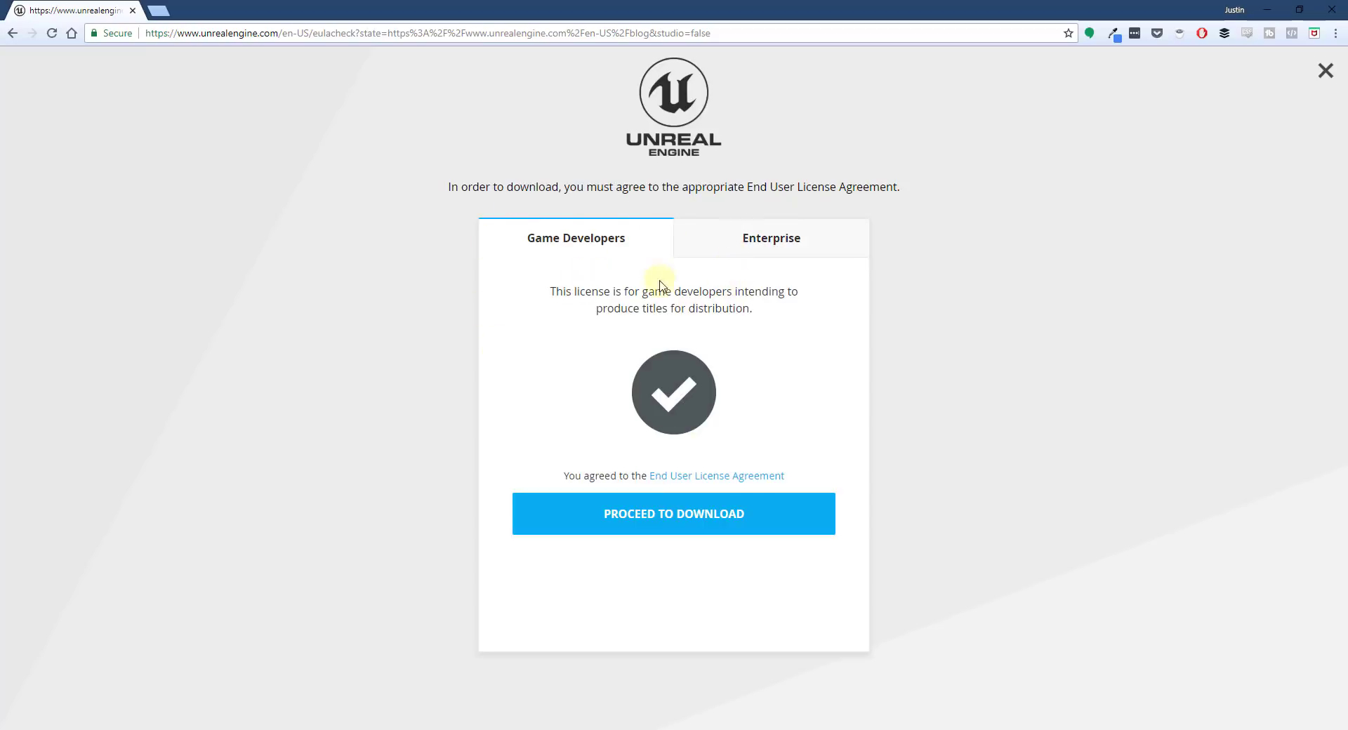
click(764, 239)
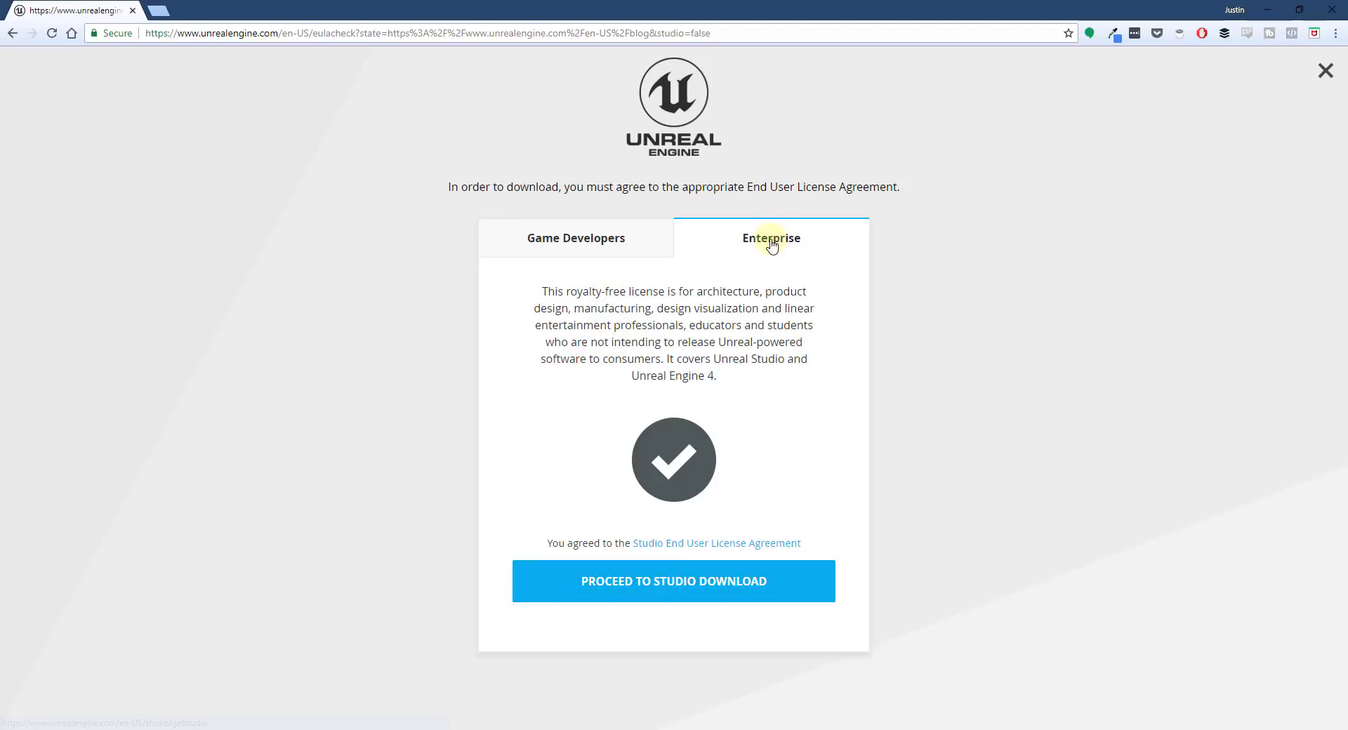
click(667, 583)
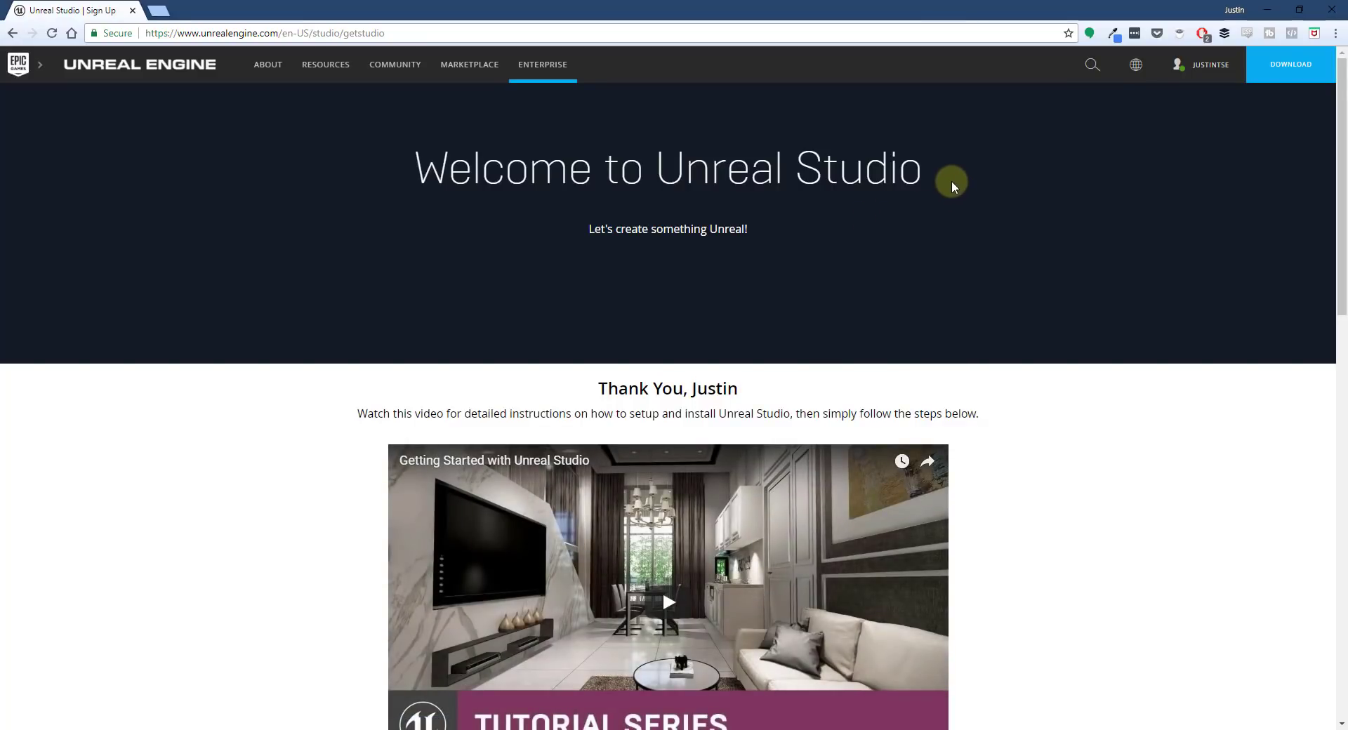
- Read the Unreal Studio next steps, then minimize the browser to reveal the Epic Games Launcher library
scroll(344, 263, down, 3)
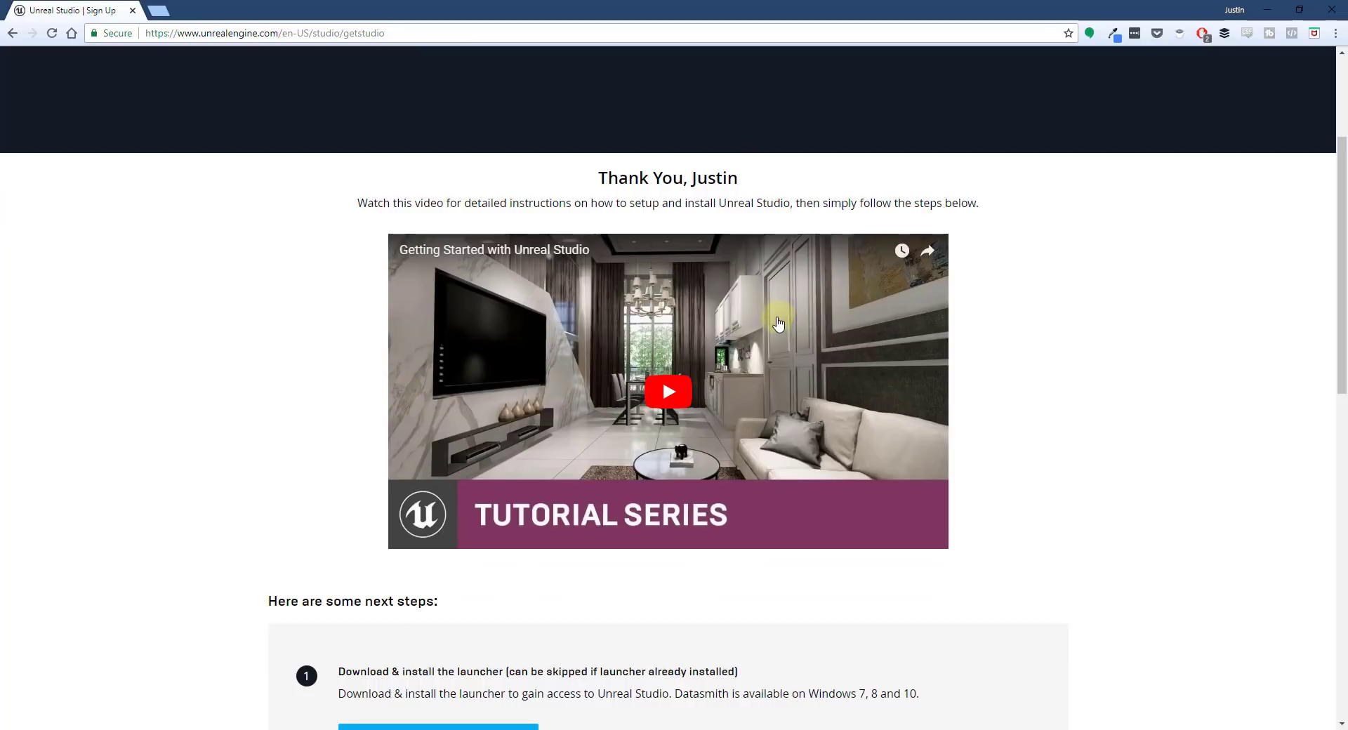
scroll(778, 324, down, 5)
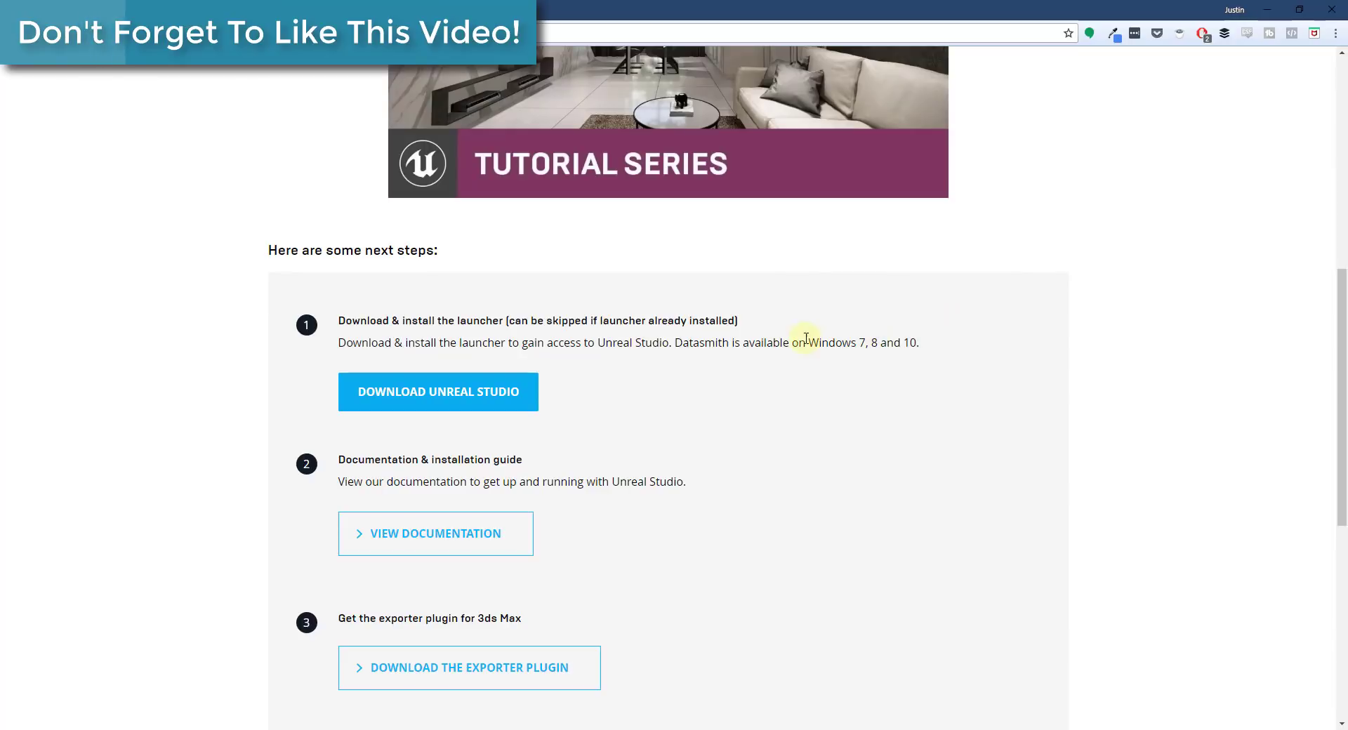
scroll(769, 358, down, 1)
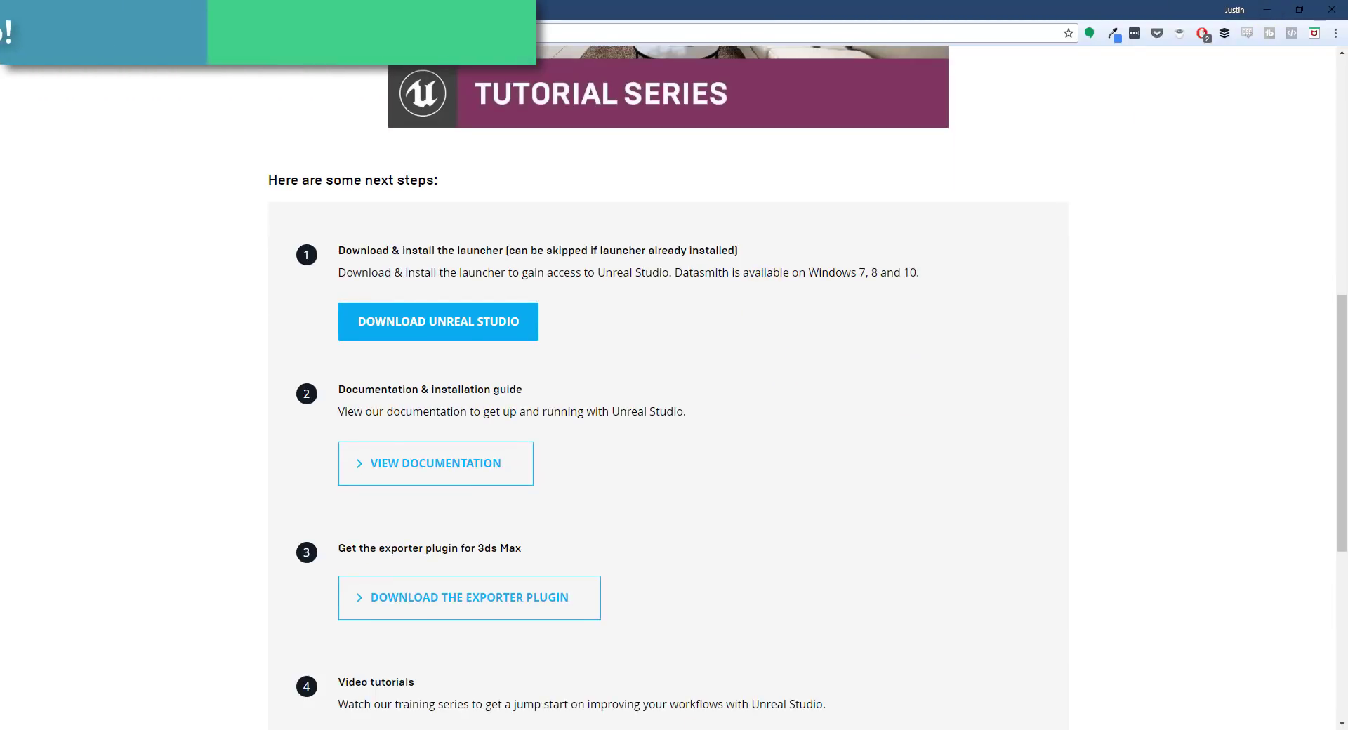
click(1268, 9)
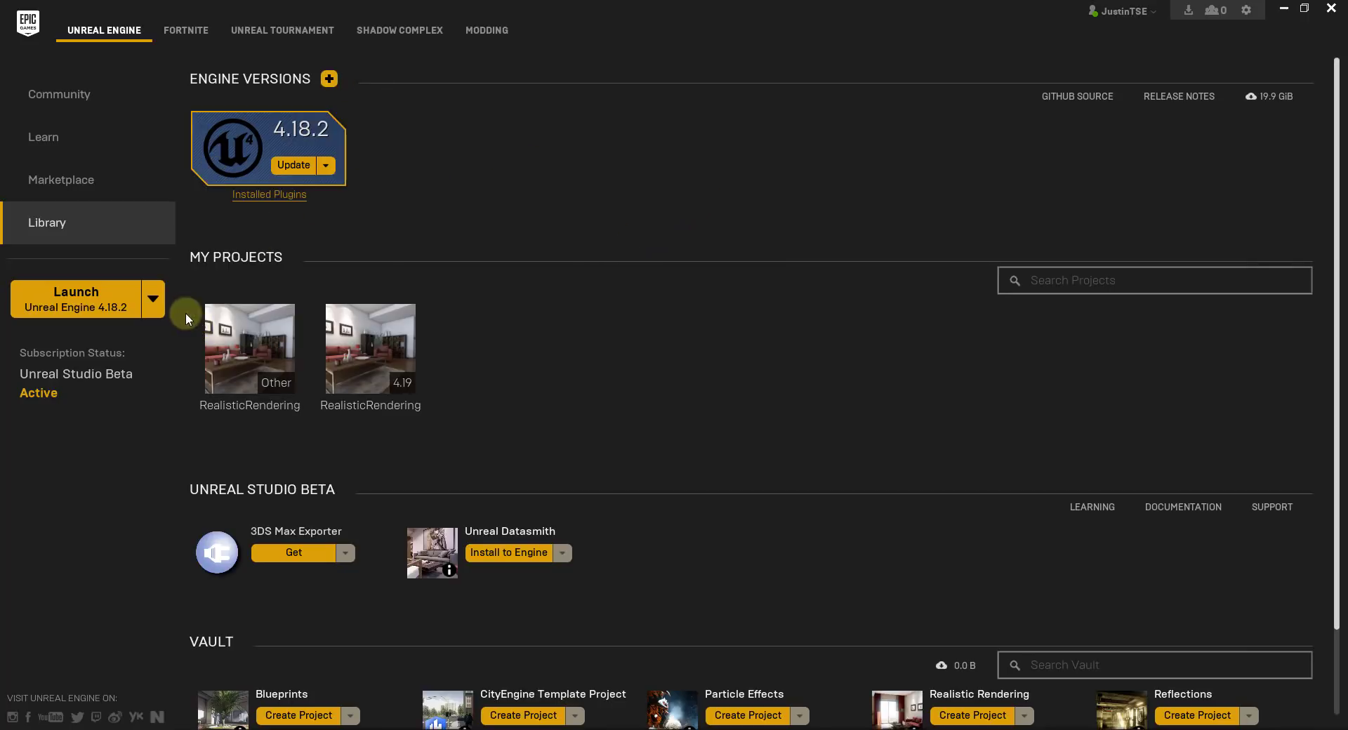
click(329, 79)
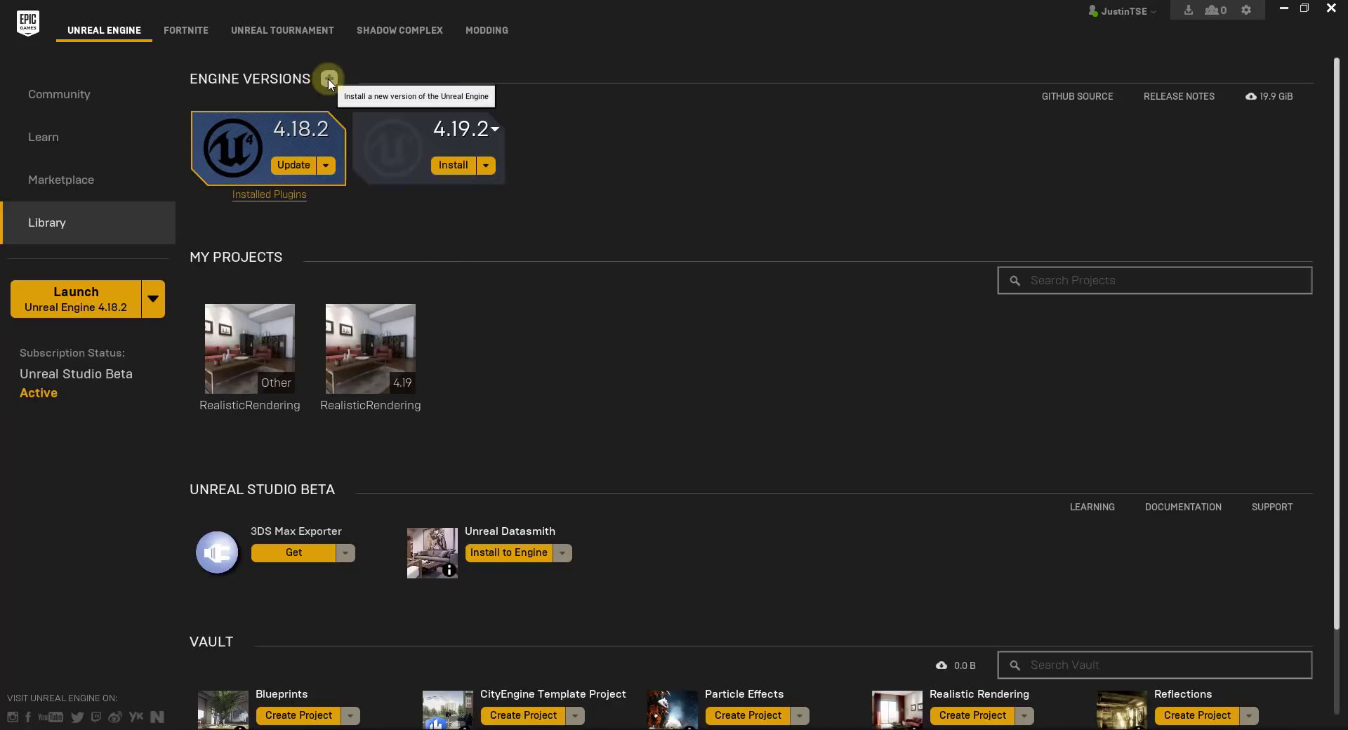
click(495, 129)
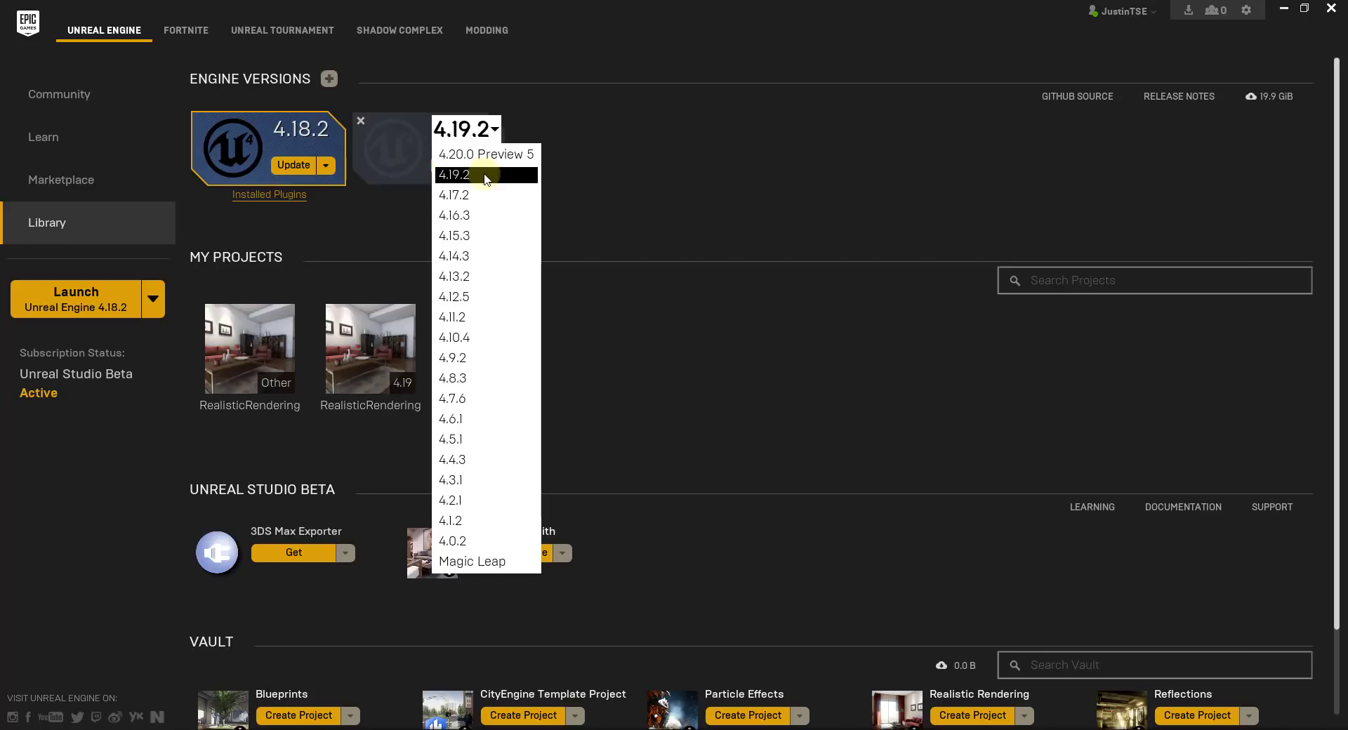
click(609, 166)
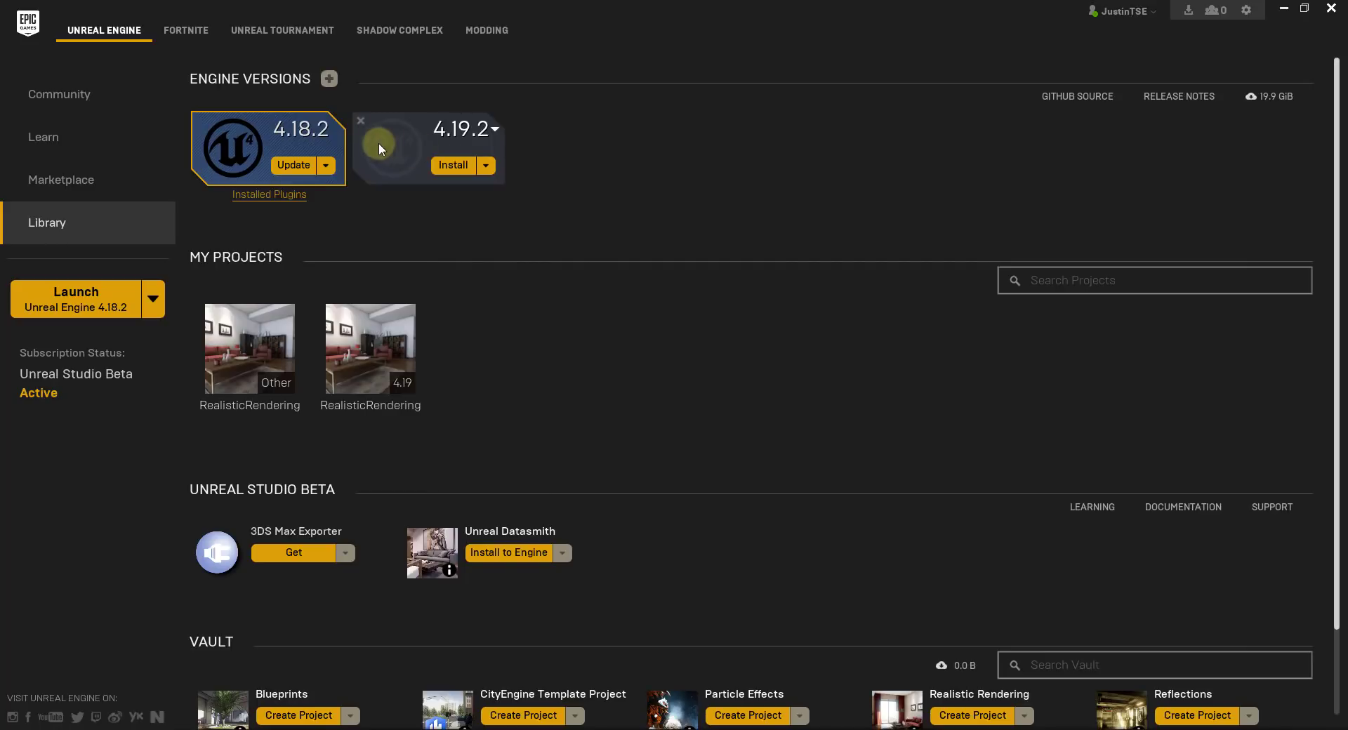
click(361, 121)
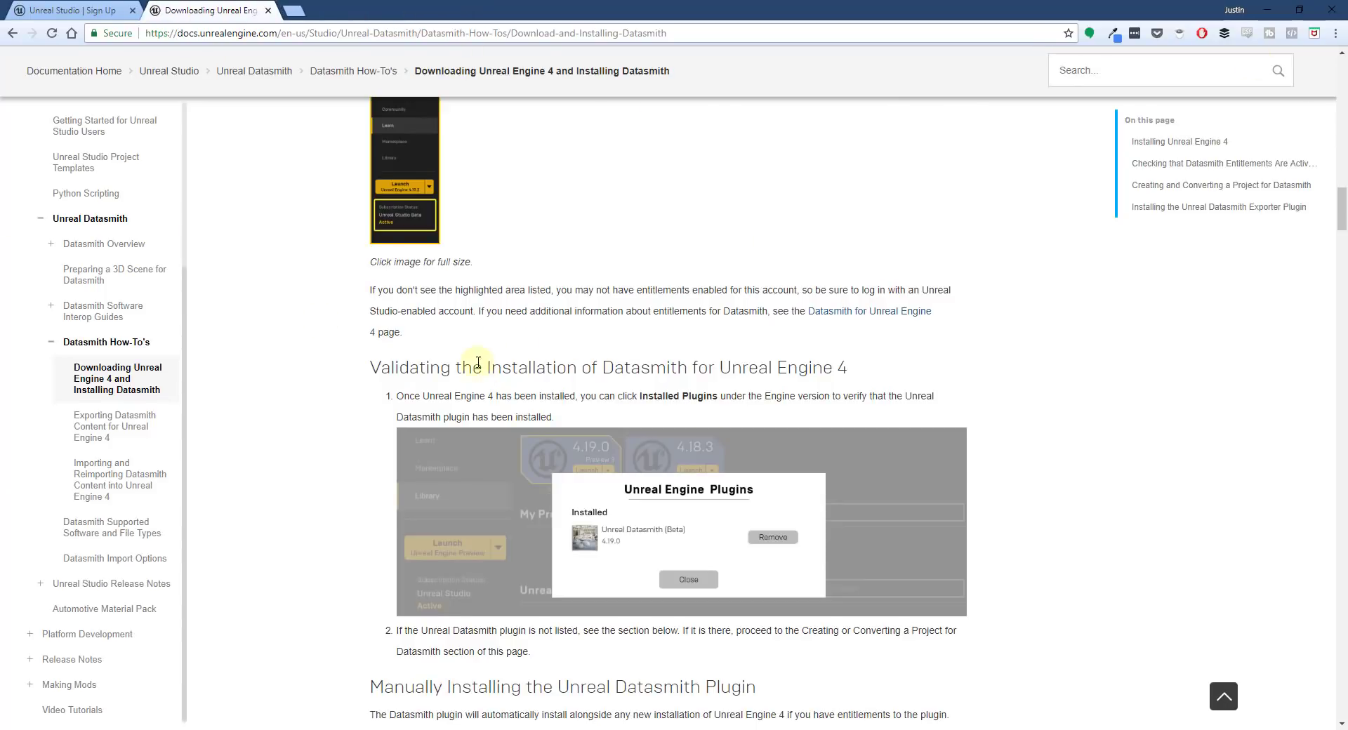
scroll(488, 359, up, 15)
scroll(658, 326, up, 5)
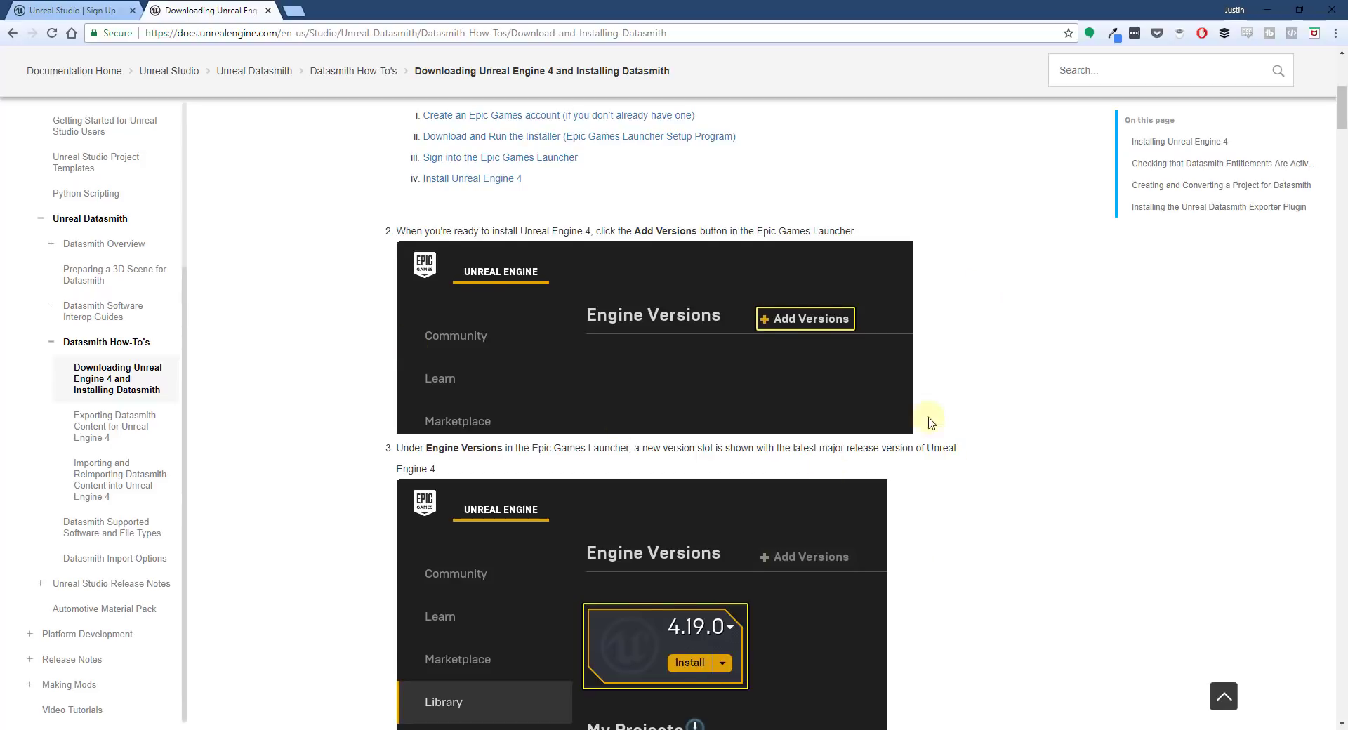
scroll(930, 422, down, 5)
scroll(618, 300, down, 13)
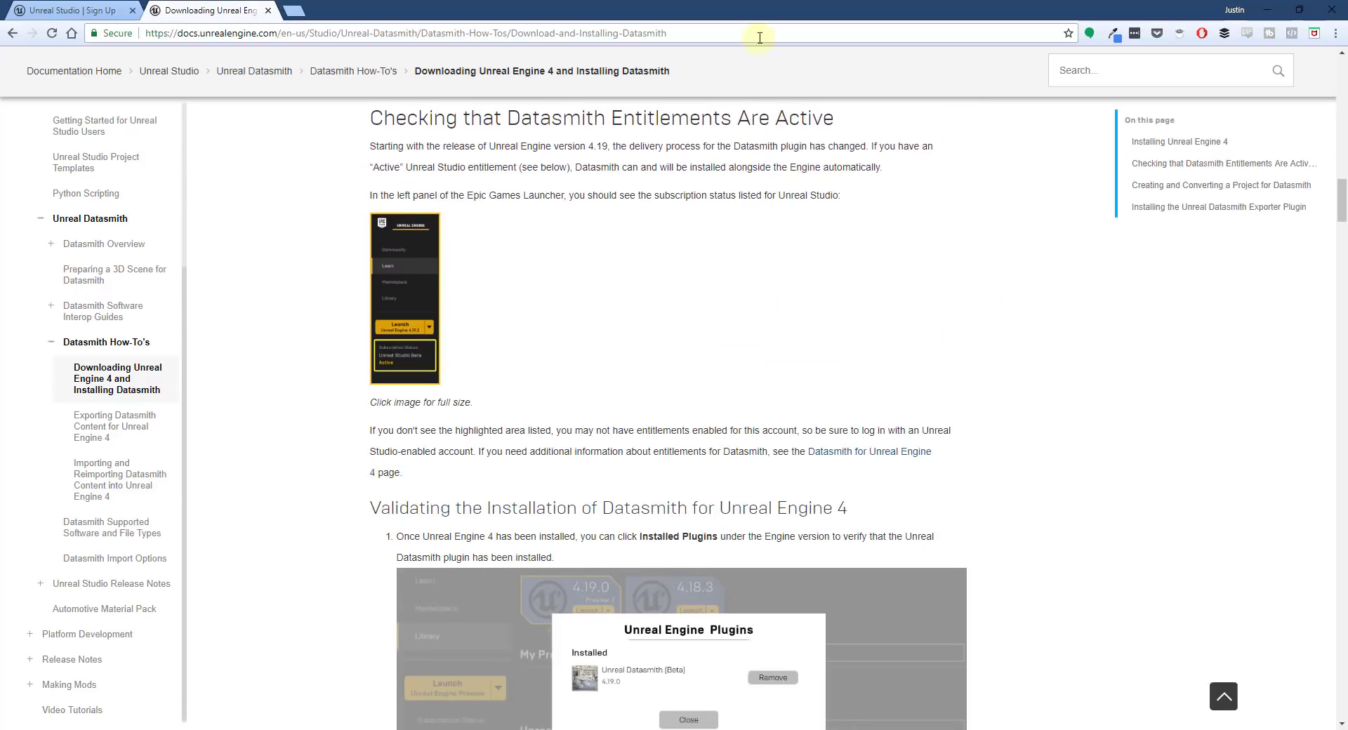
scroll(846, 316, down, 4)
scroll(846, 316, down, 14)
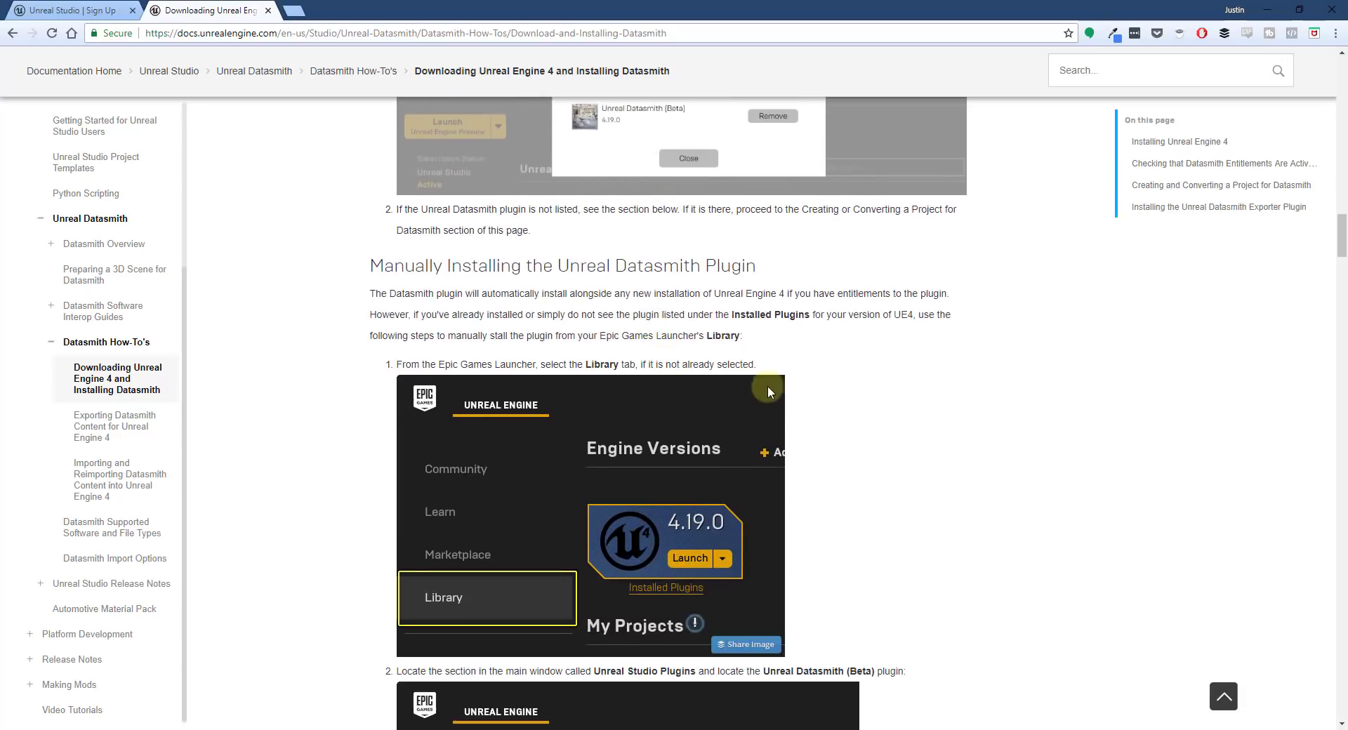
scroll(875, 440, down, 3)
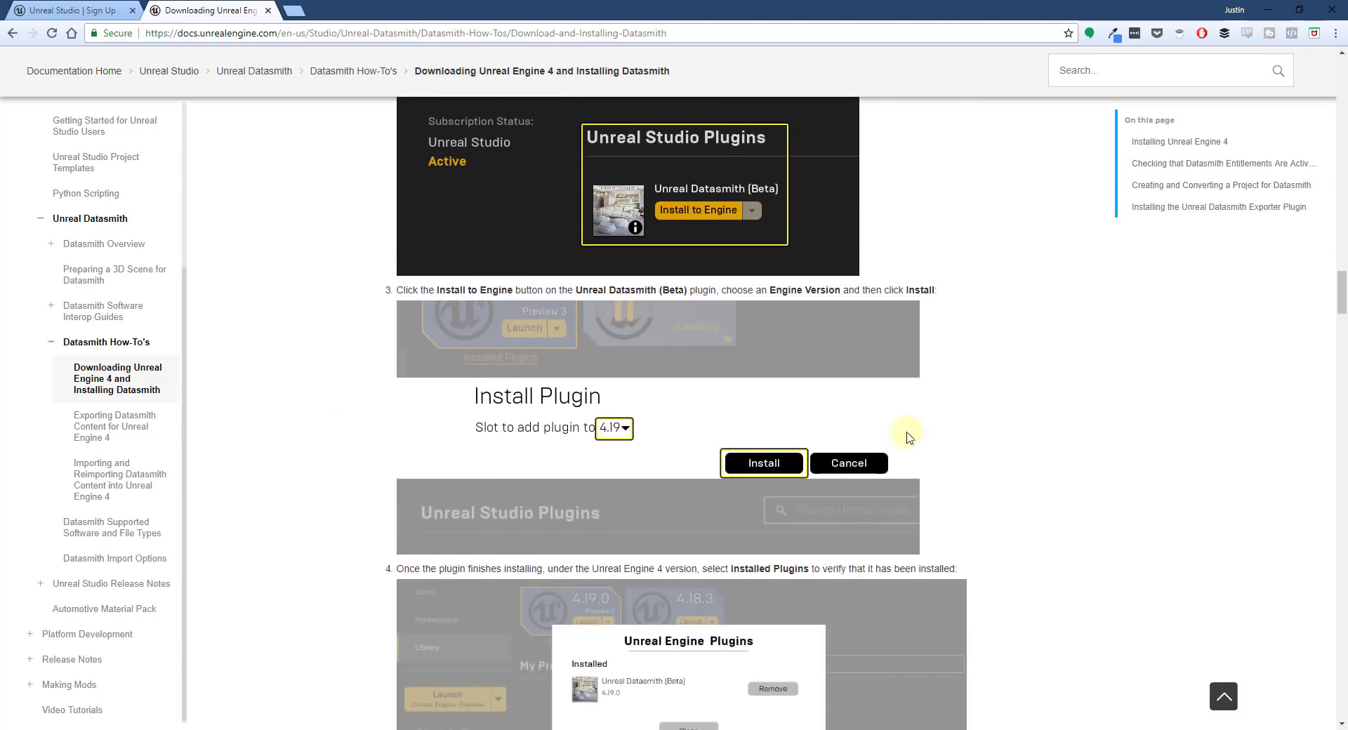
scroll(904, 437, down, 8)
scroll(744, 407, down, 5)
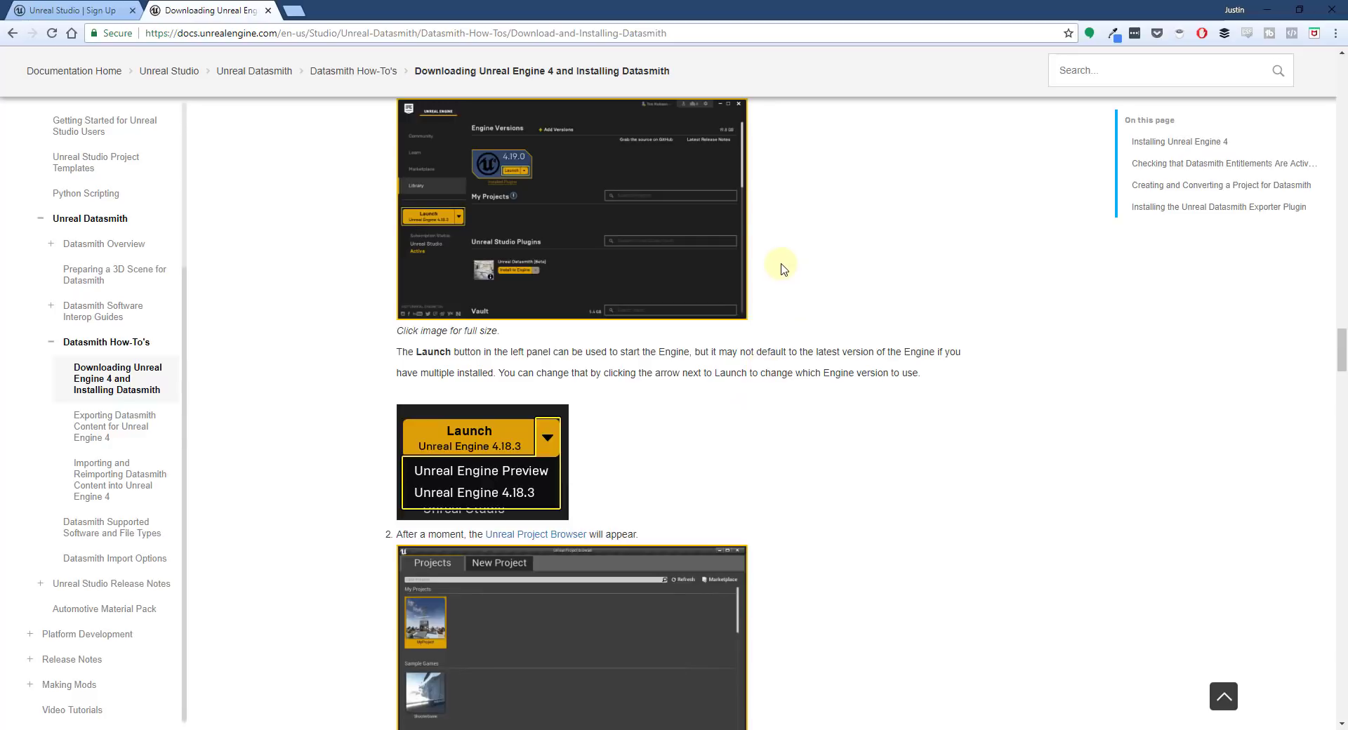
key(super+Down)
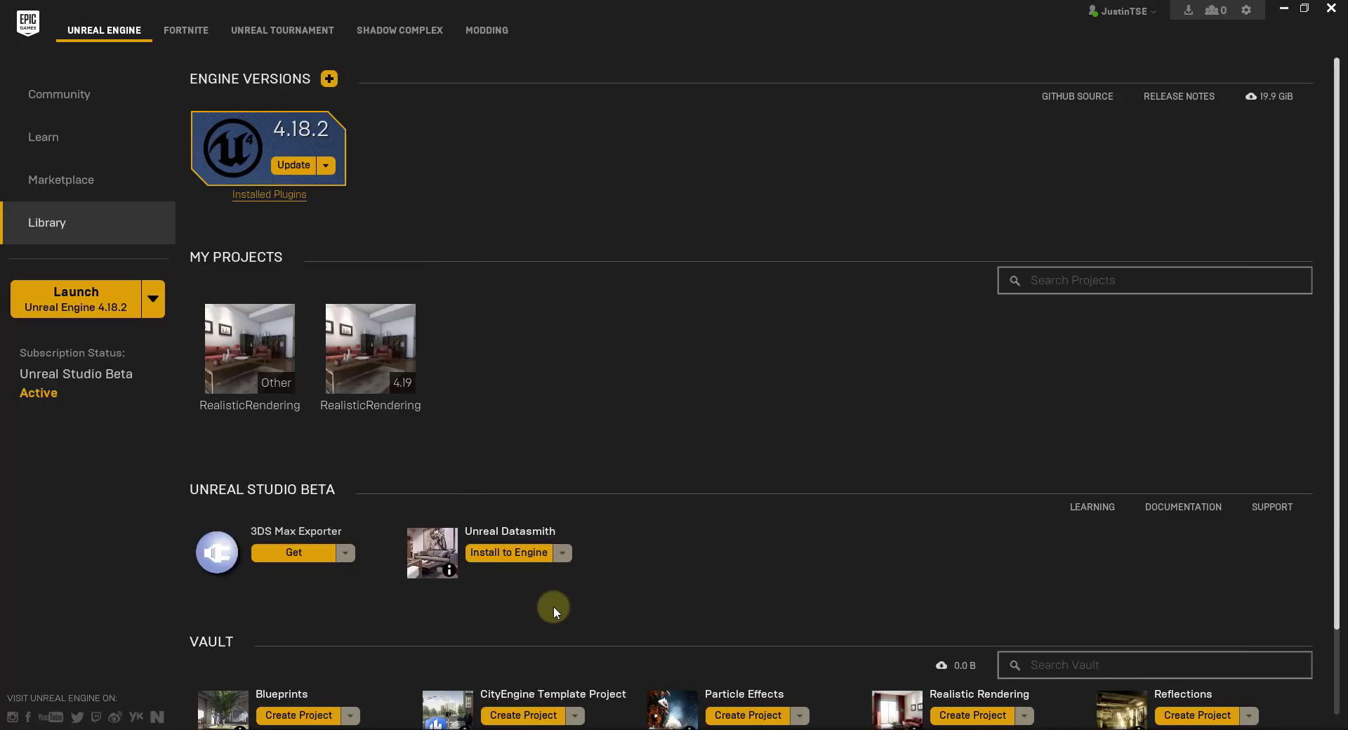
- Add a new engine version slot in the launcher, keeping version 4.19.2
click(329, 79)
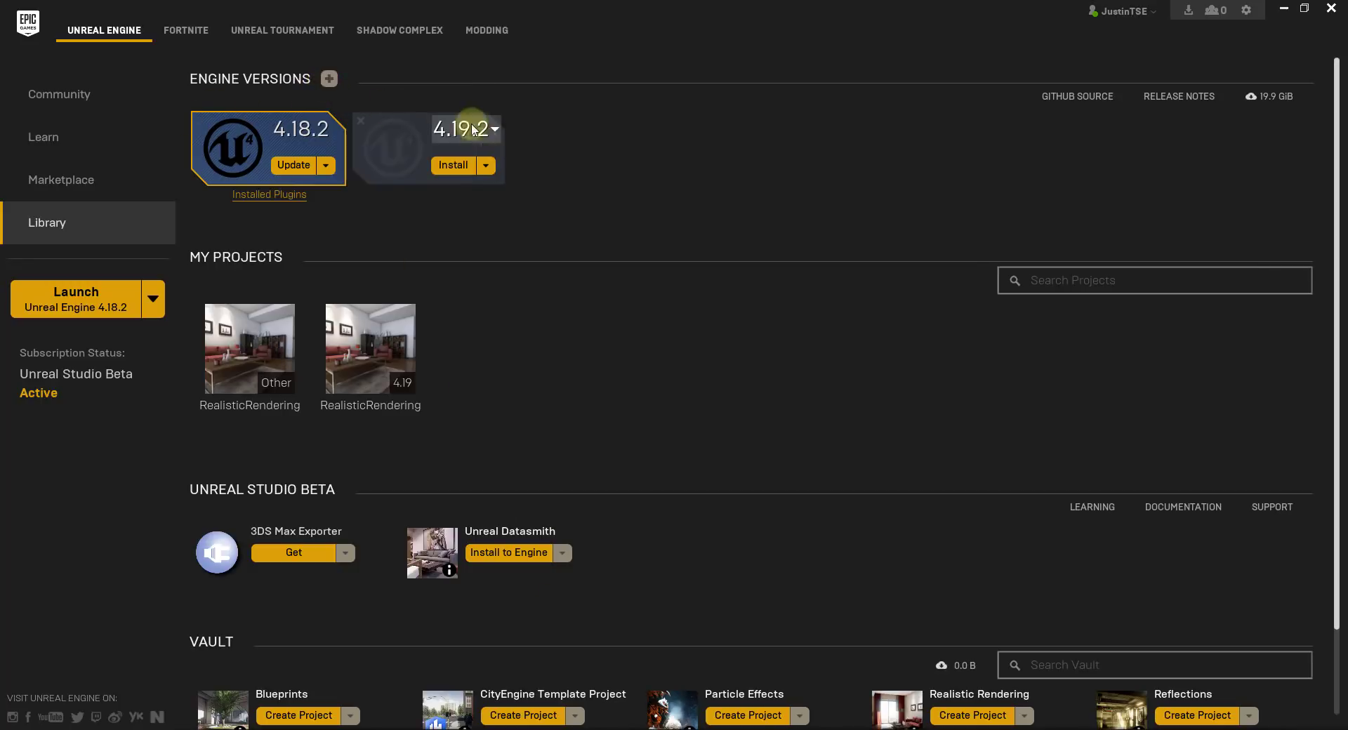
click(492, 129)
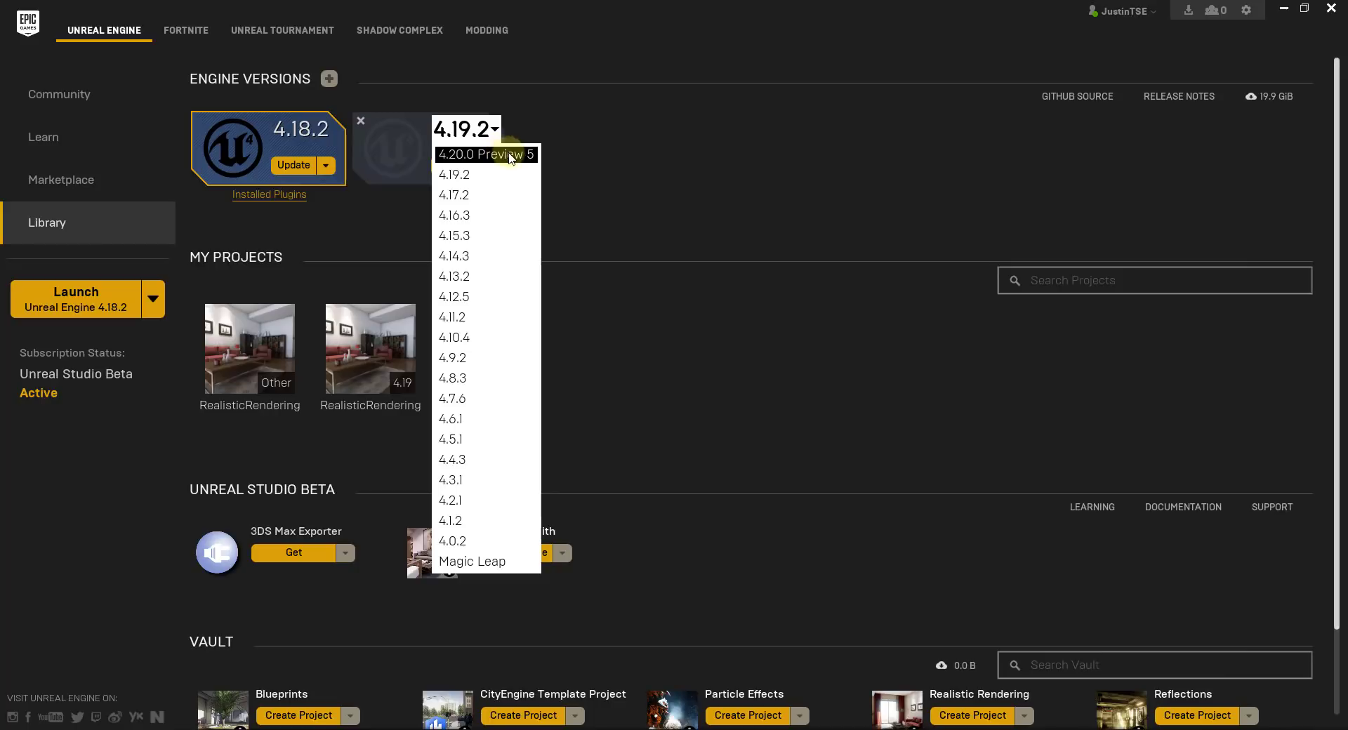
click(618, 214)
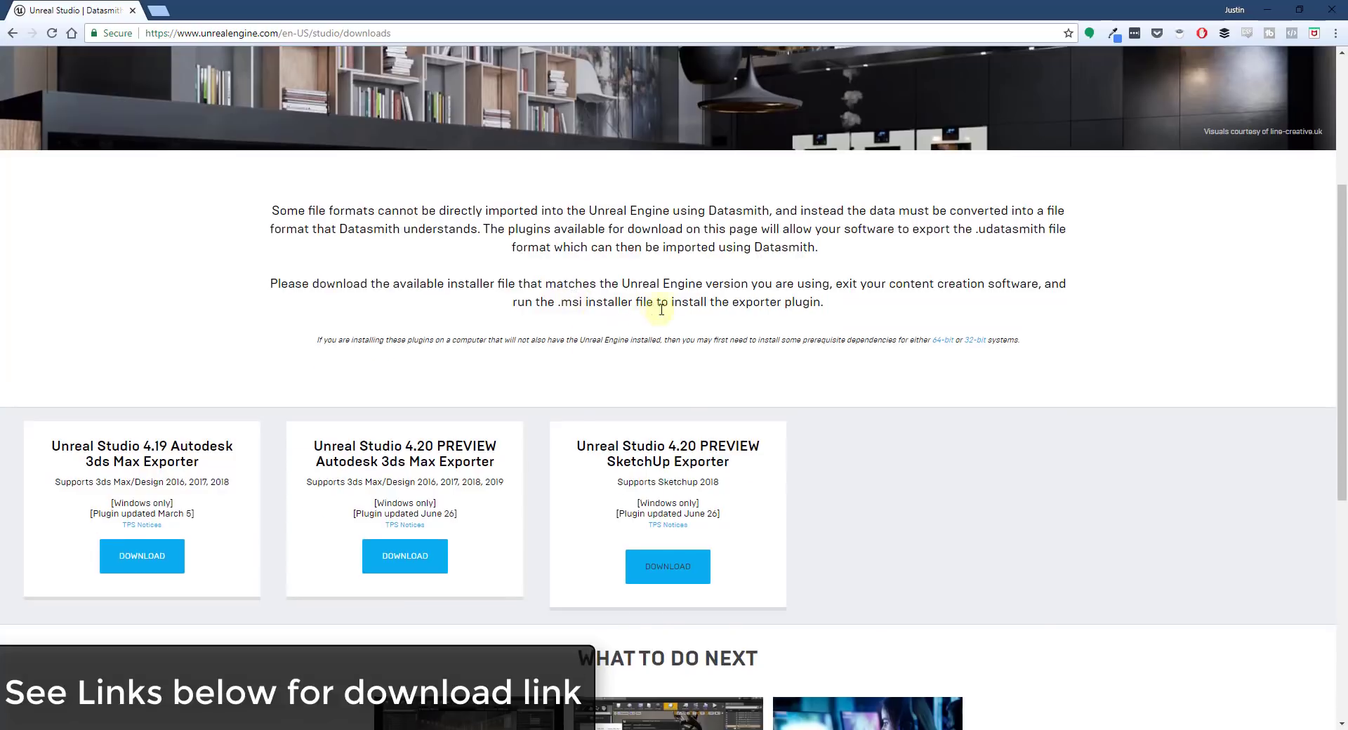
- Download the Unreal Studio 4.20 PREVIEW SketchUp Exporter installer from the downloads page
scroll(704, 285, up, 4)
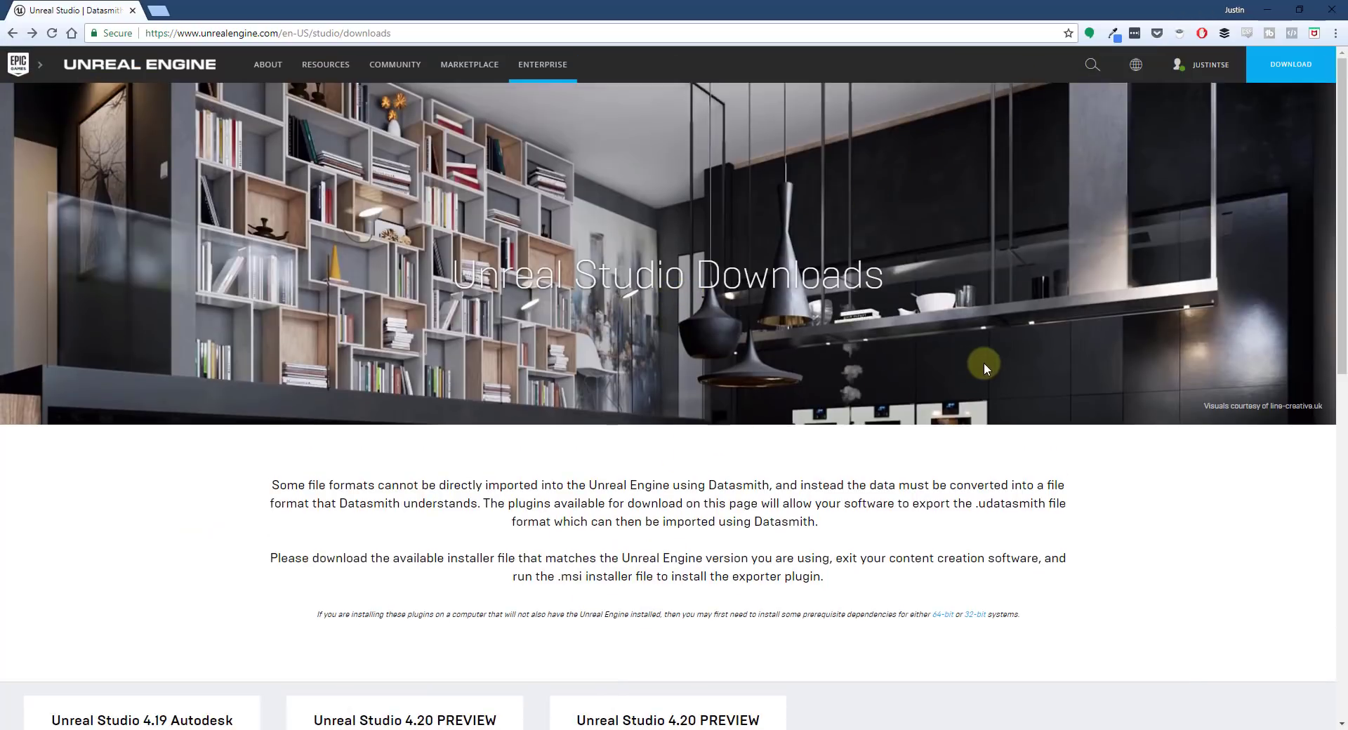
scroll(976, 344, down, 6)
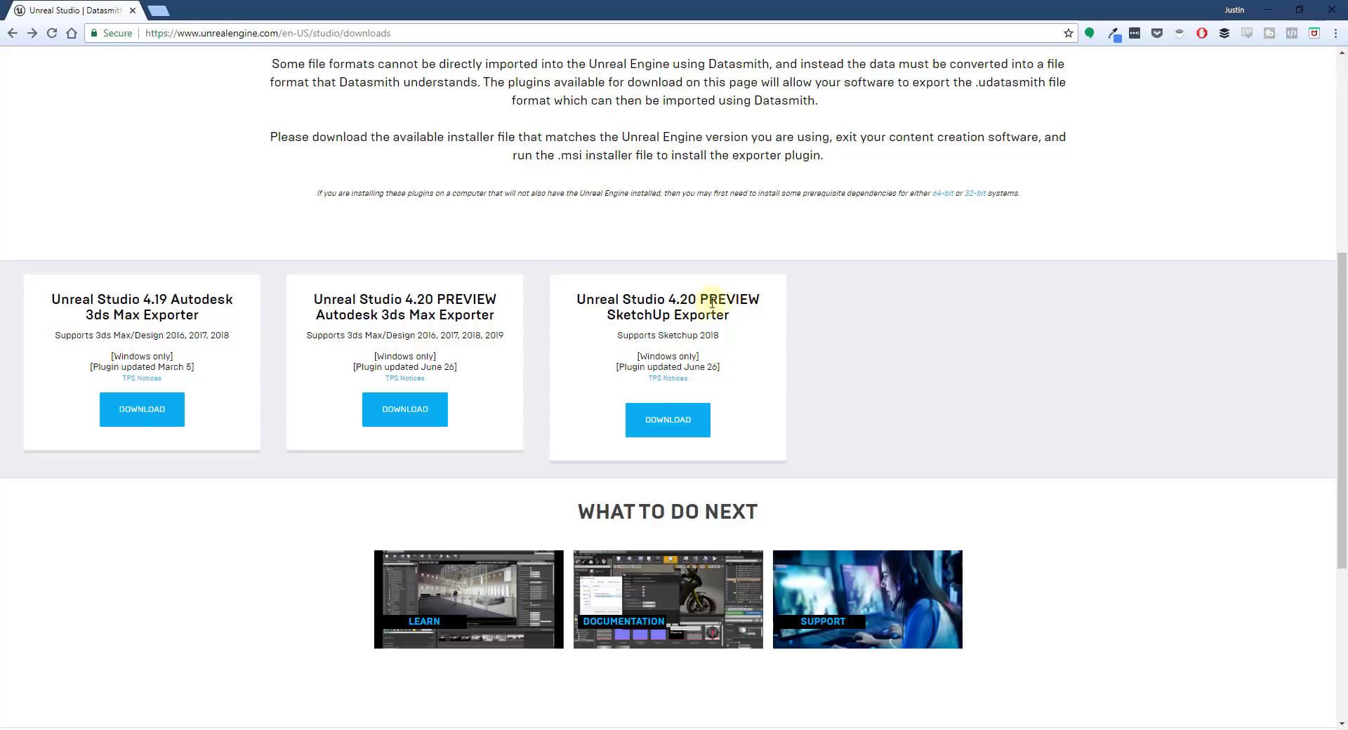
click(673, 429)
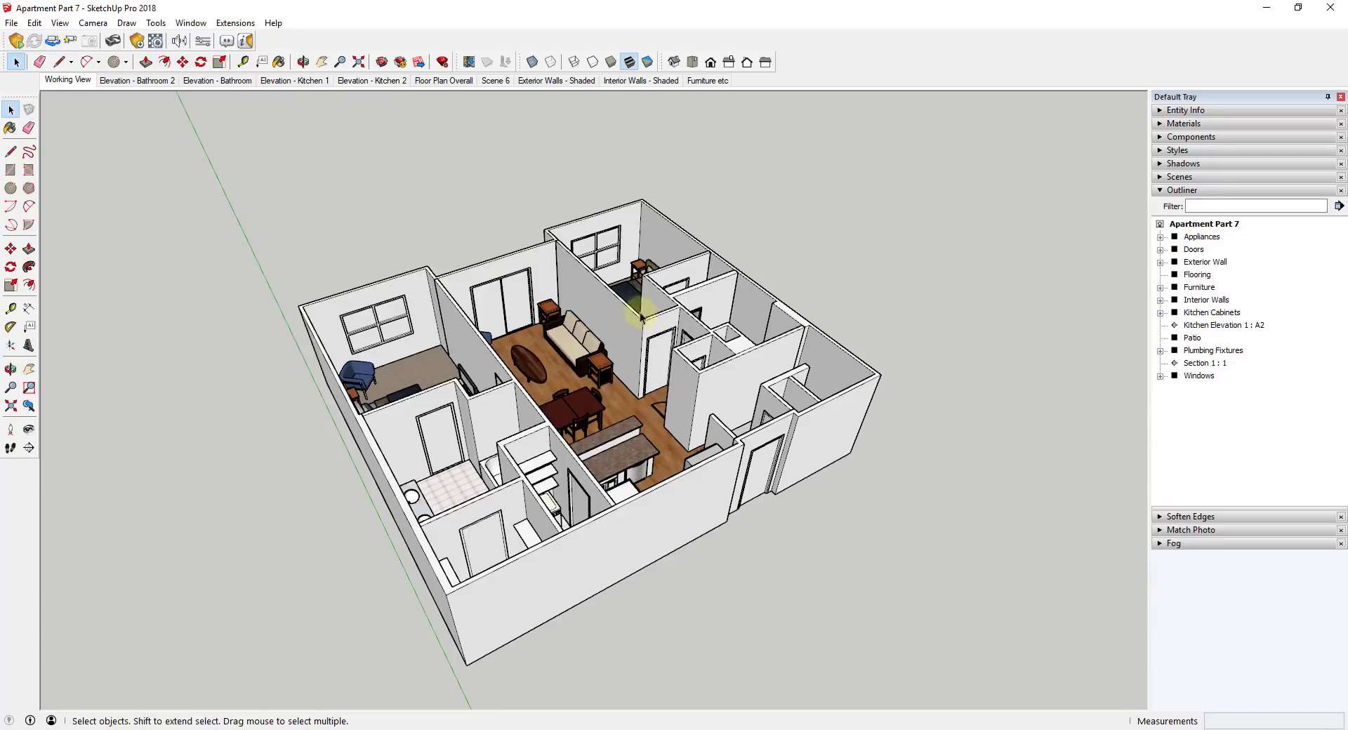
- Export the apartment model as a 3D model in Unreal Datasmith (*.udatasmith) format
scroll(641, 211, down, 5)
scroll(625, 207, up, 5)
middle_drag(625, 207, 624, 235)
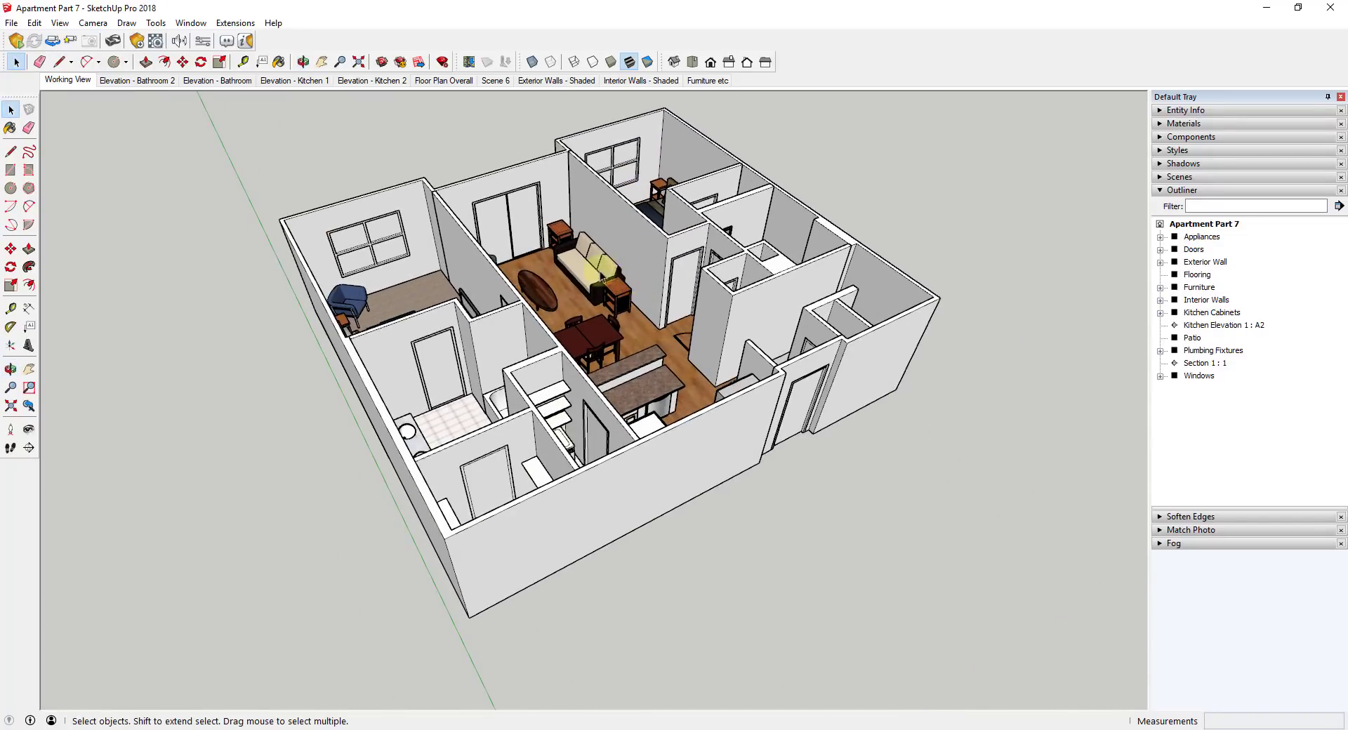
click(12, 22)
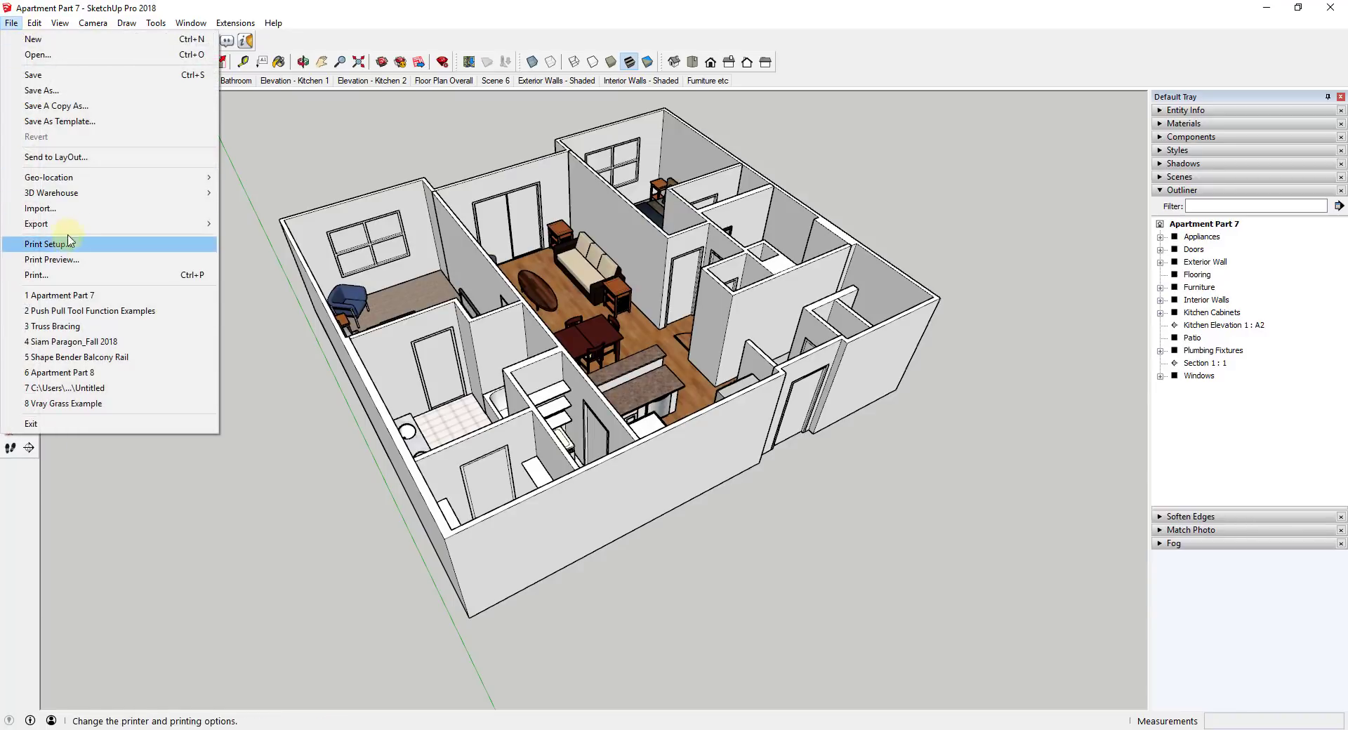
mouse_move(63, 223)
click(302, 225)
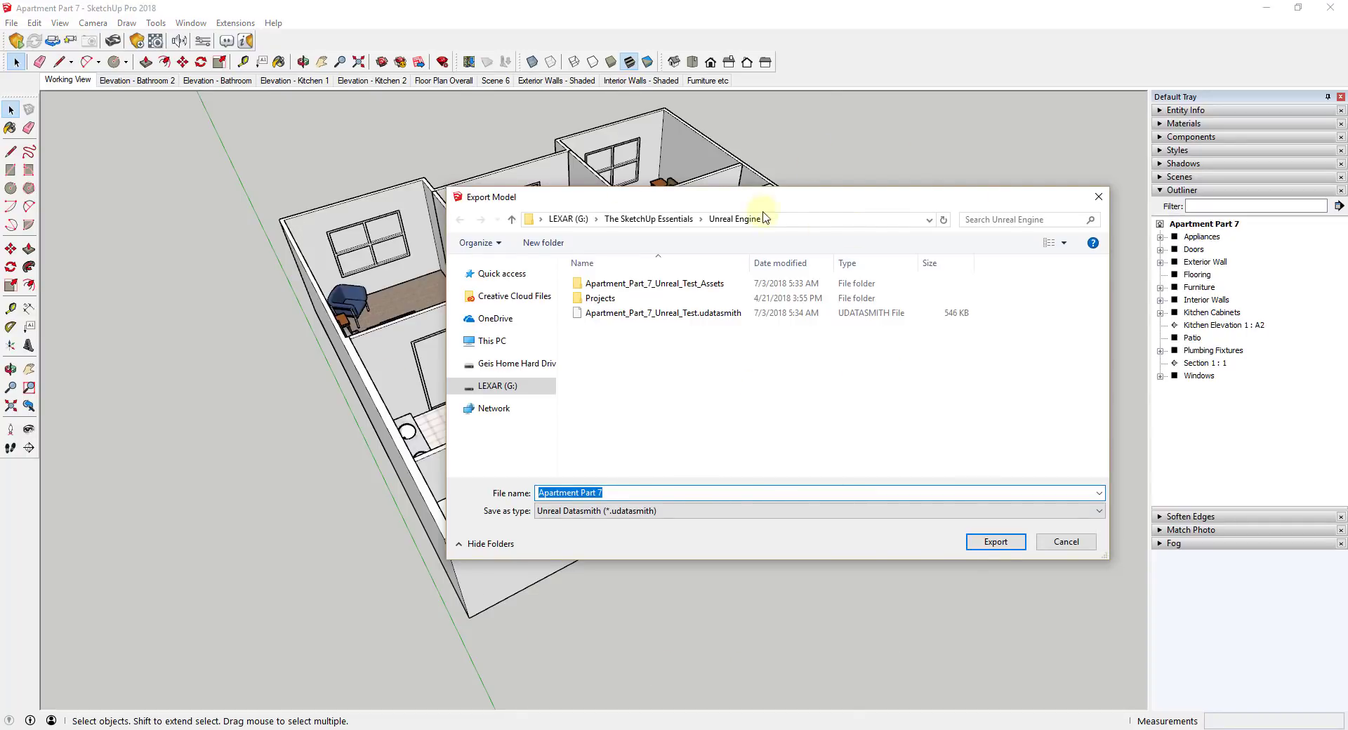
click(560, 516)
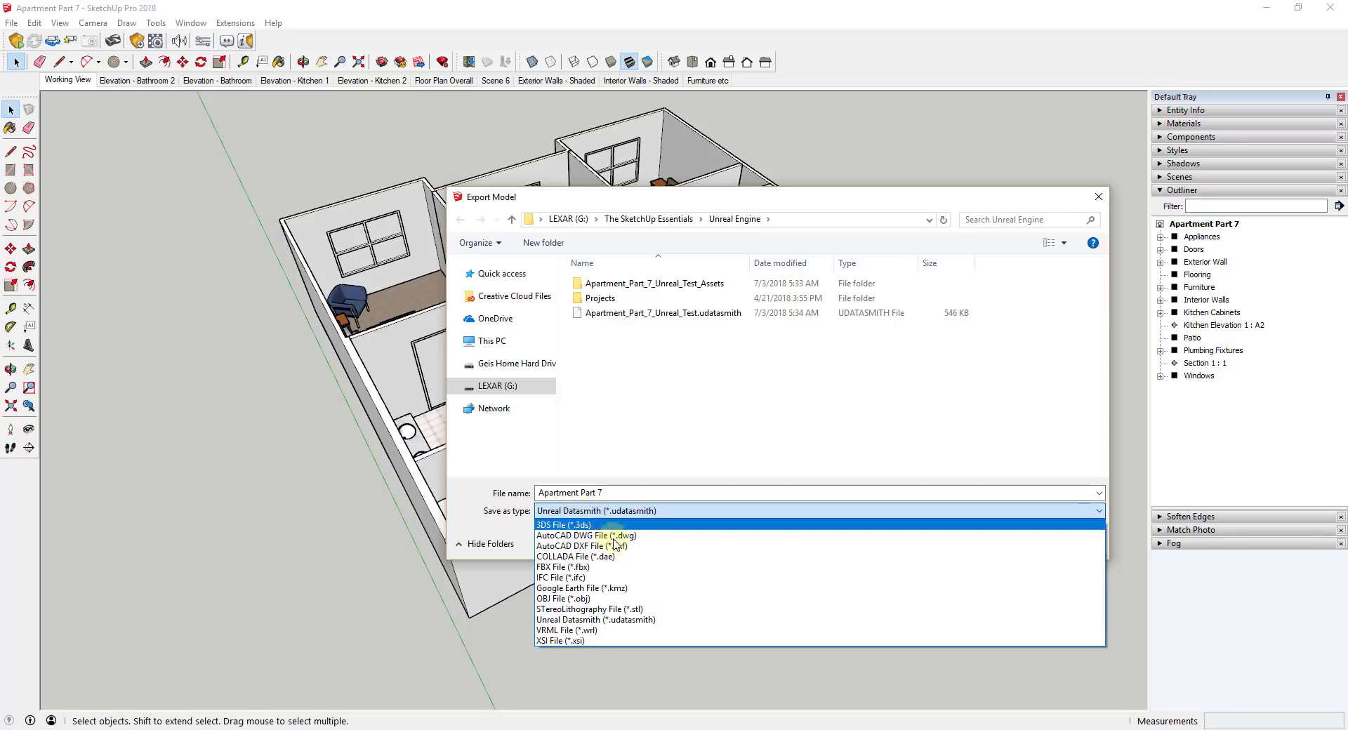
click(649, 621)
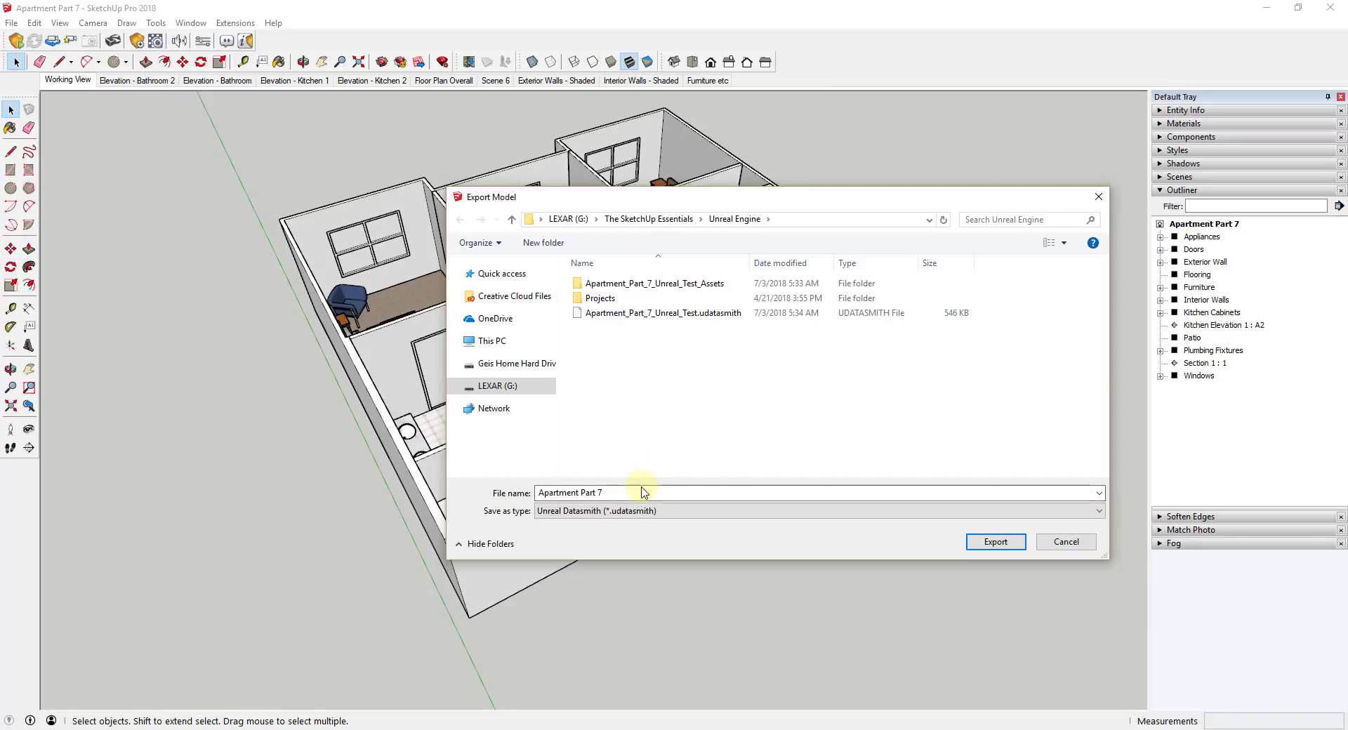
click(995, 542)
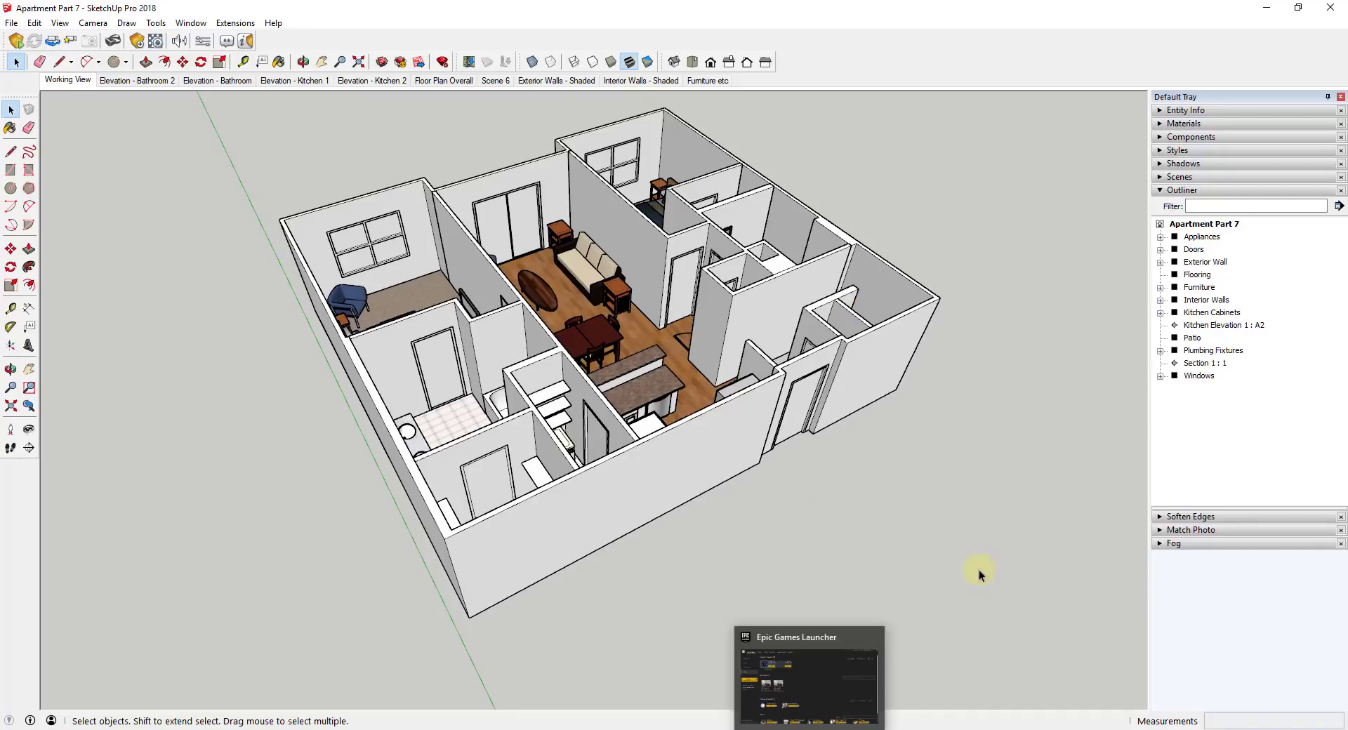
- In the Epic Games Launcher, switch the engine version to 4.20.0 Preview 5
mouse_move(814, 729)
click(808, 685)
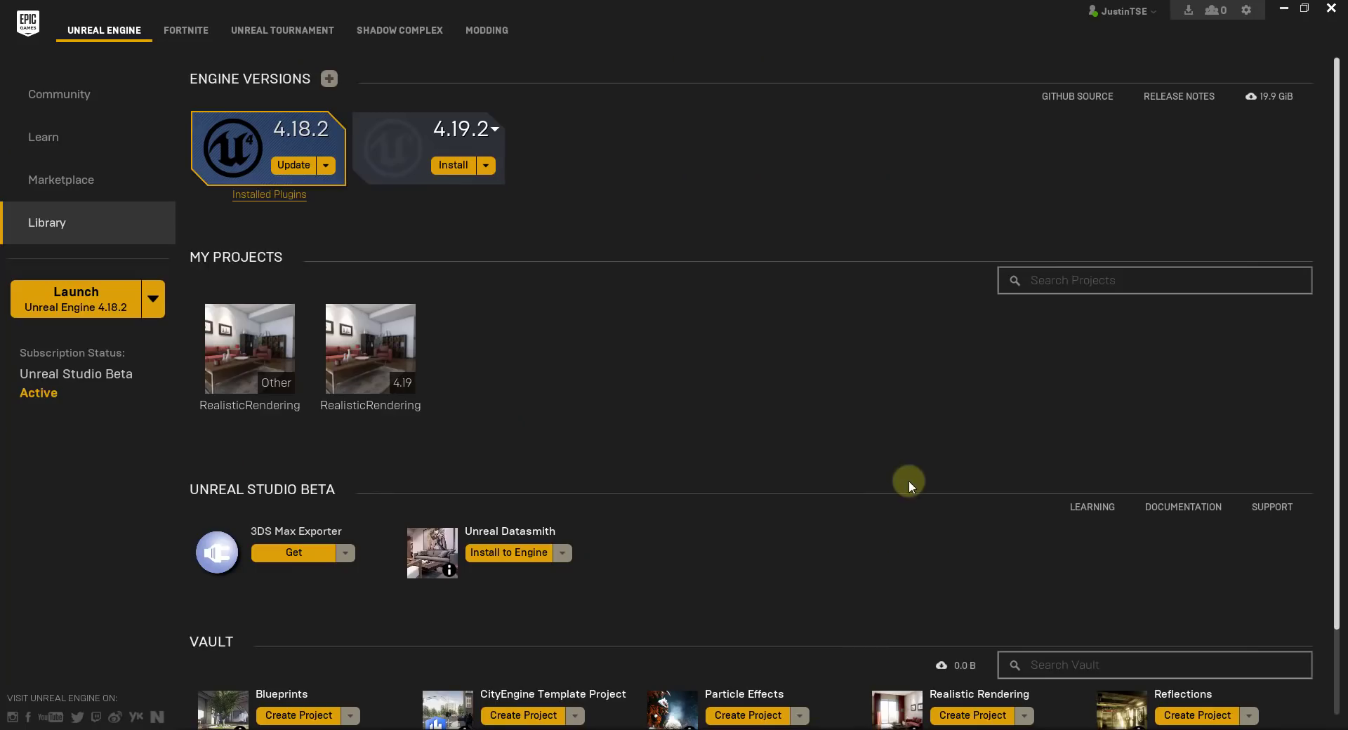
click(495, 129)
click(490, 153)
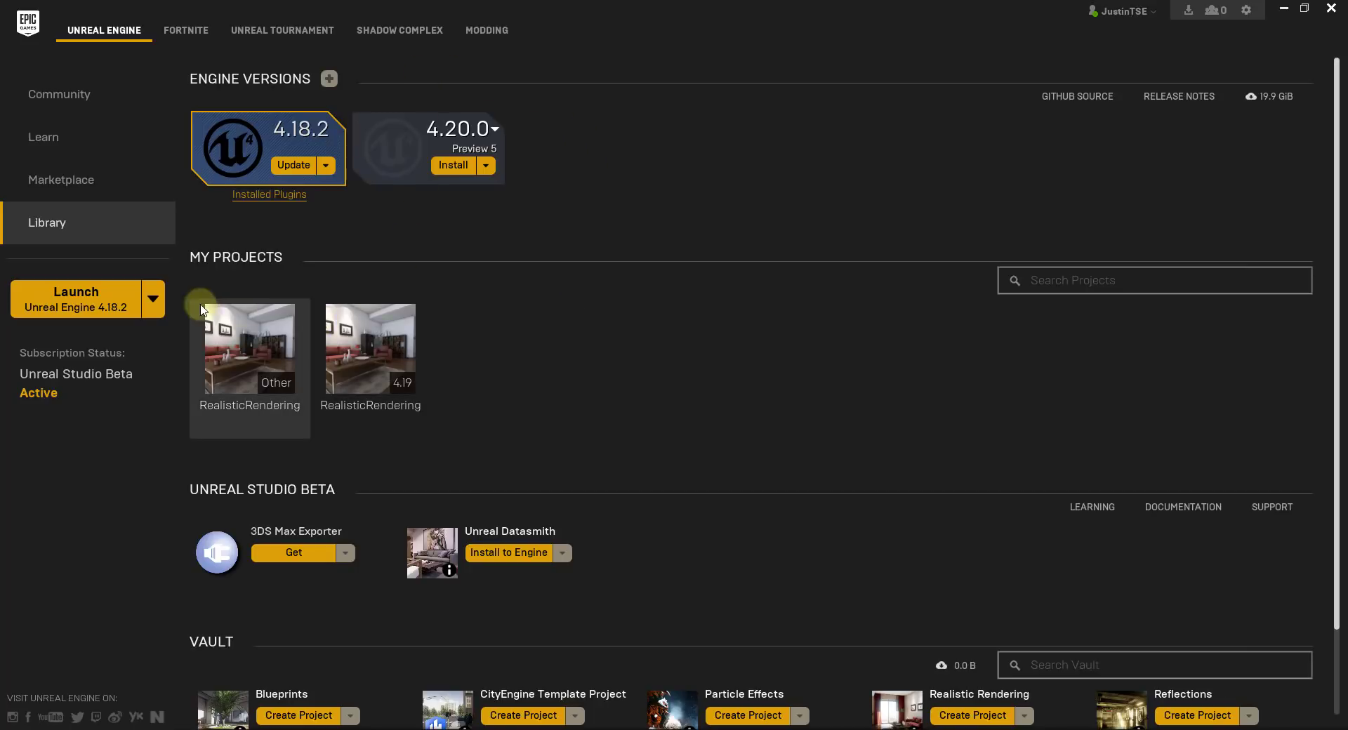
- Launch Unreal Engine Preview from the Launch dropdown
click(153, 301)
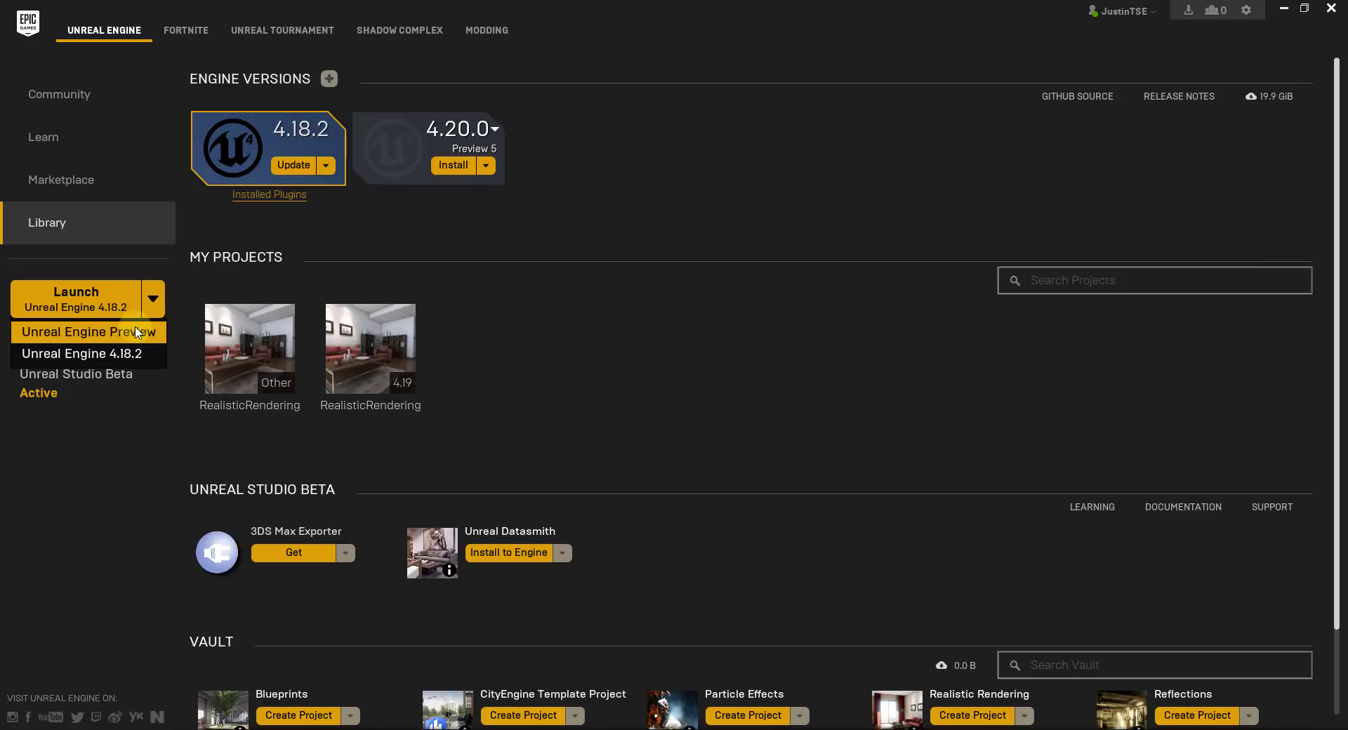
click(646, 223)
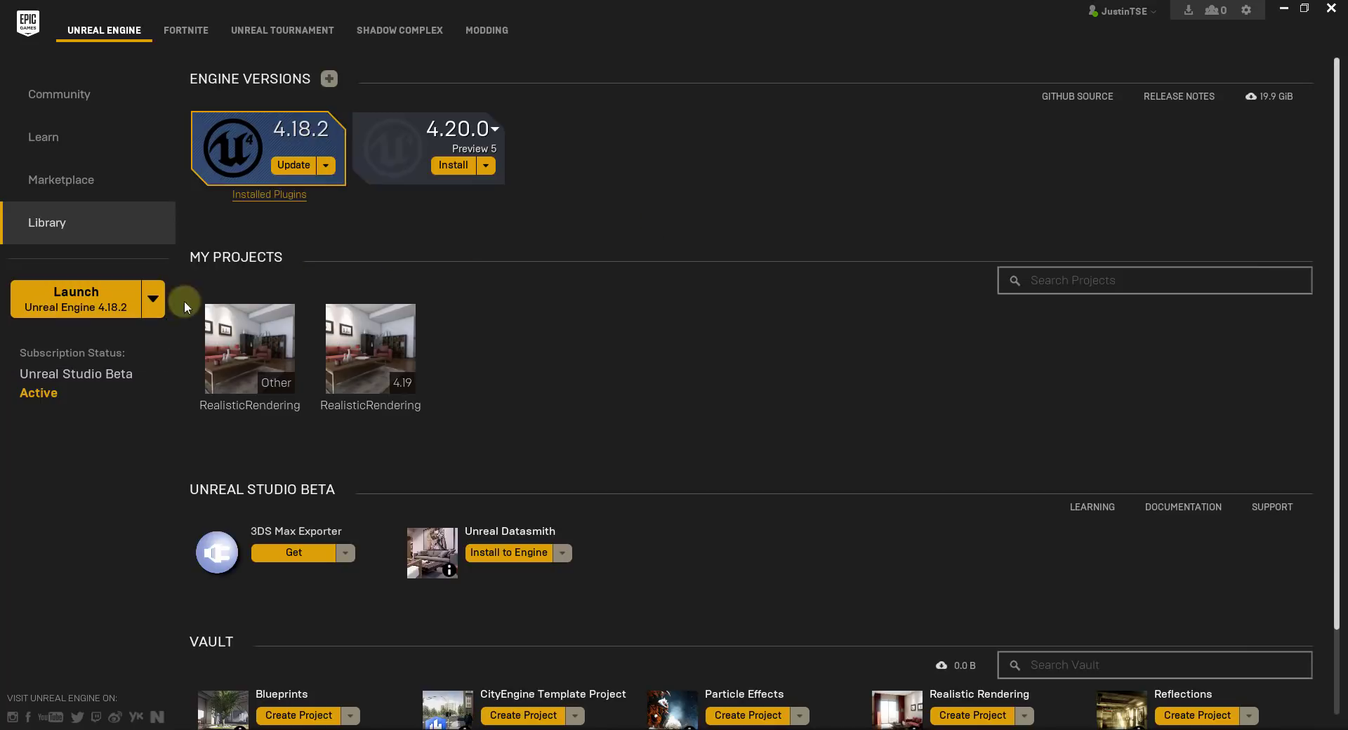
click(152, 301)
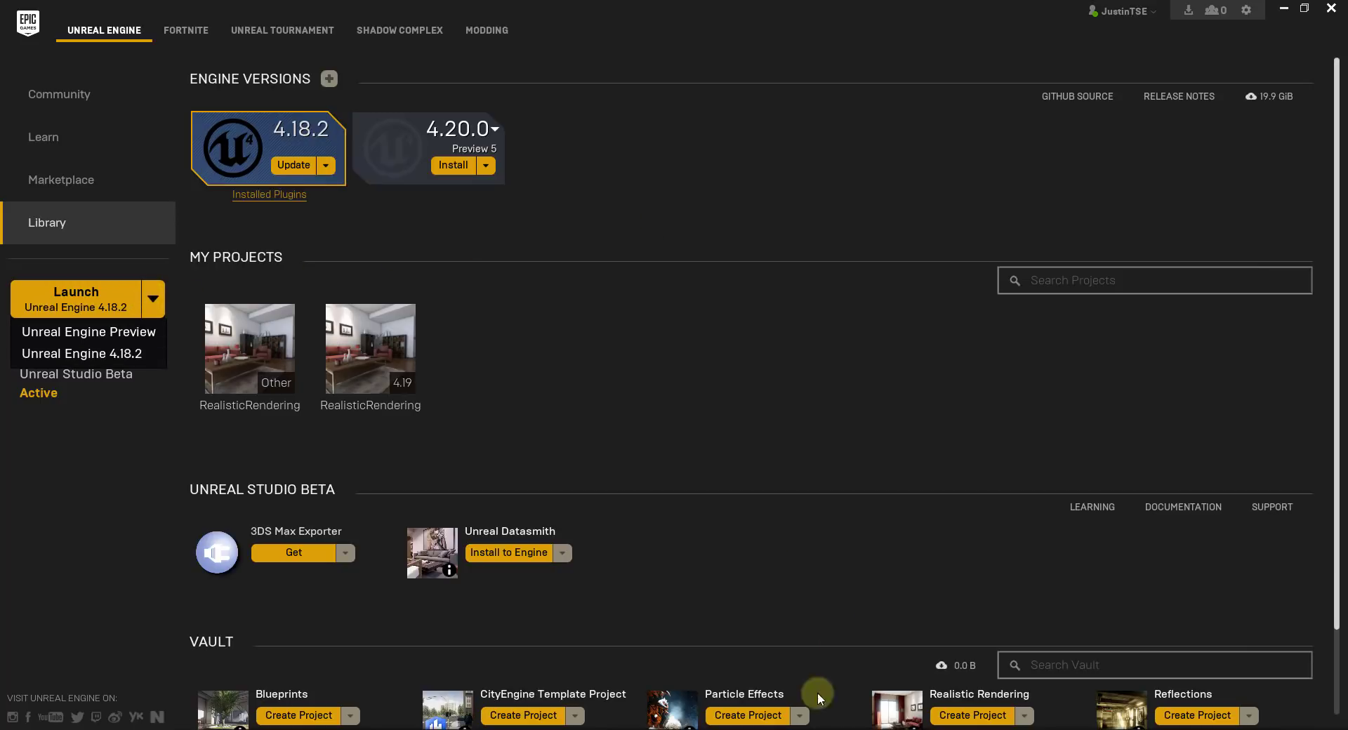
click(453, 165)
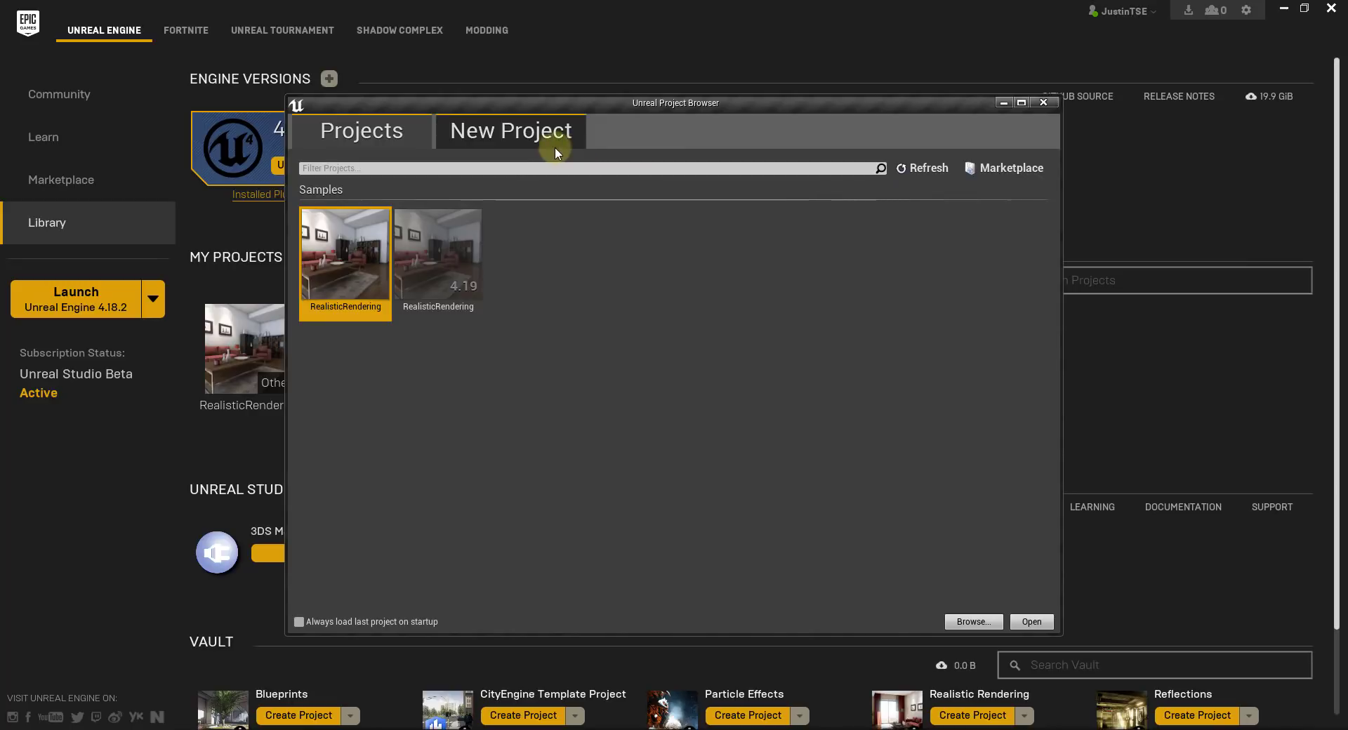
- Pick the Unreal Studio Blank template in the Unreal Projects folder and name it DatasmithImportTest
click(538, 136)
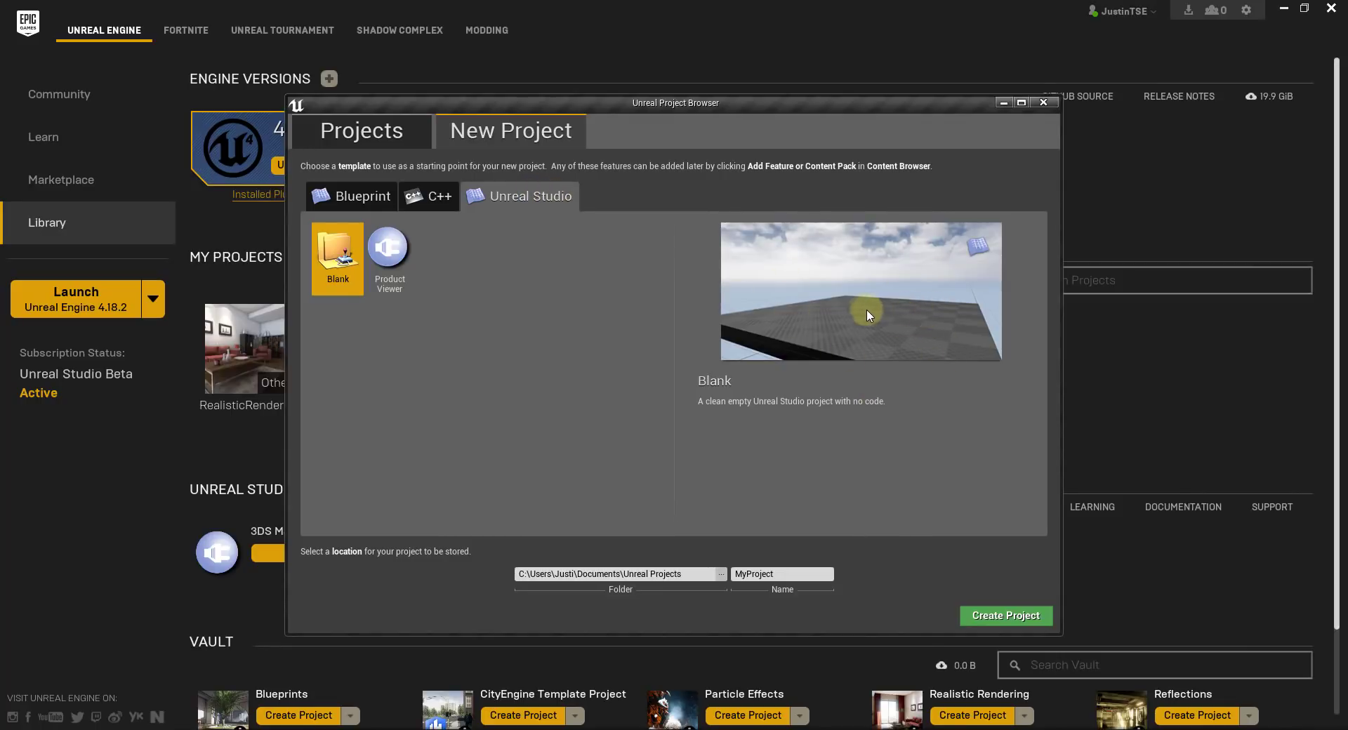
click(376, 196)
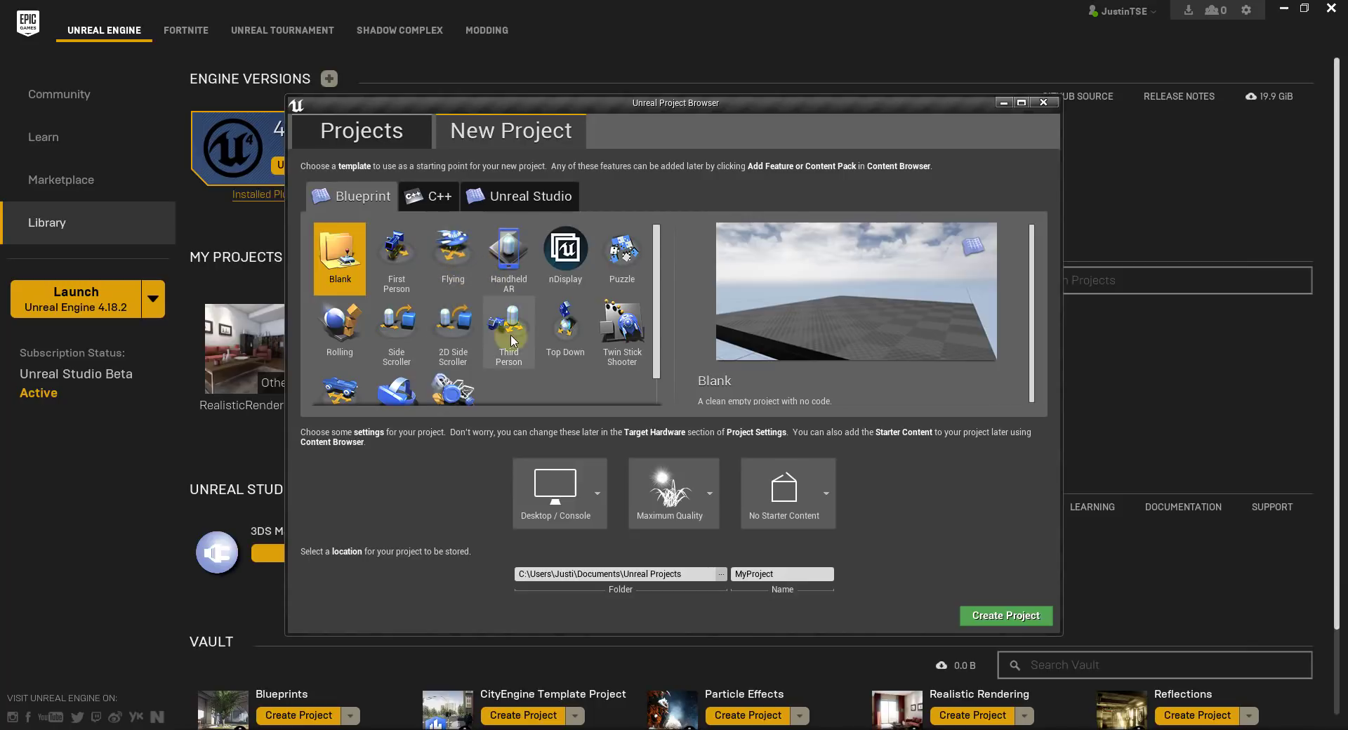
scroll(534, 327, down, 1)
scroll(561, 344, up, 1)
click(498, 200)
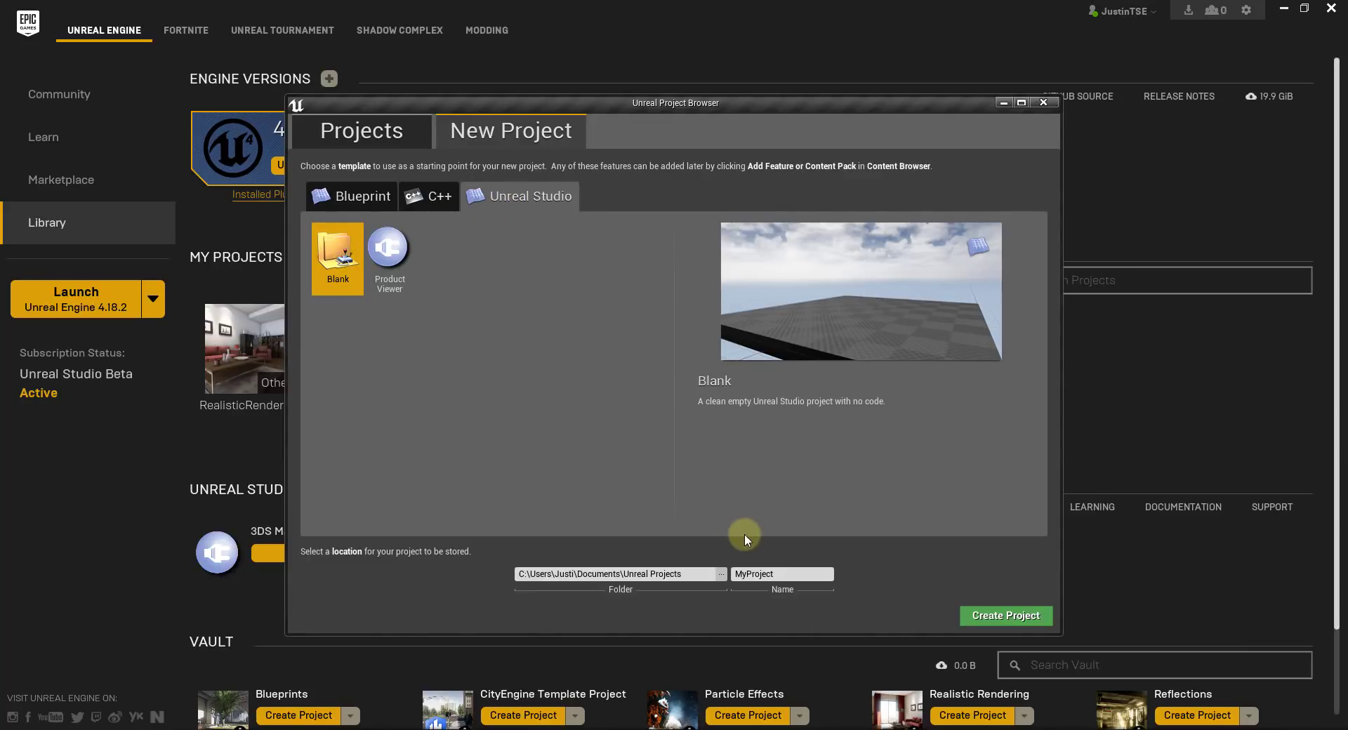
click(668, 572)
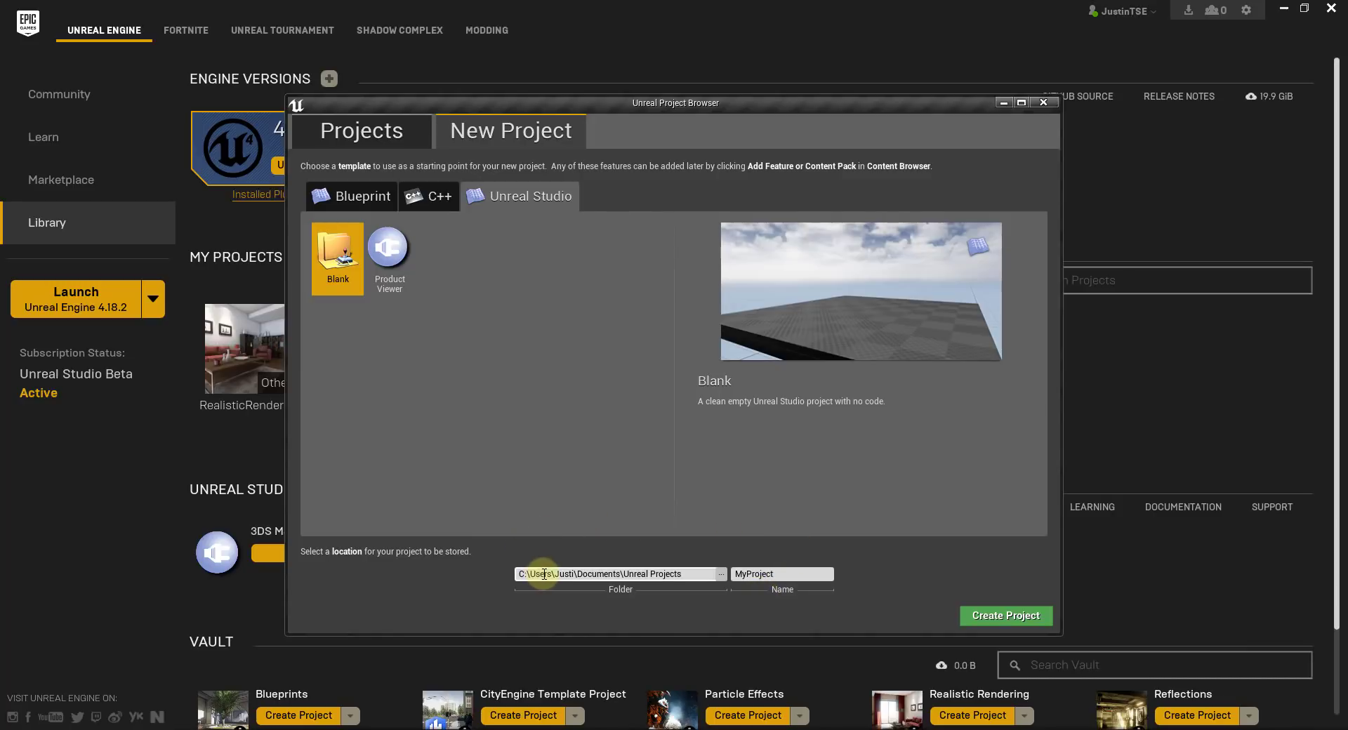
click(801, 575)
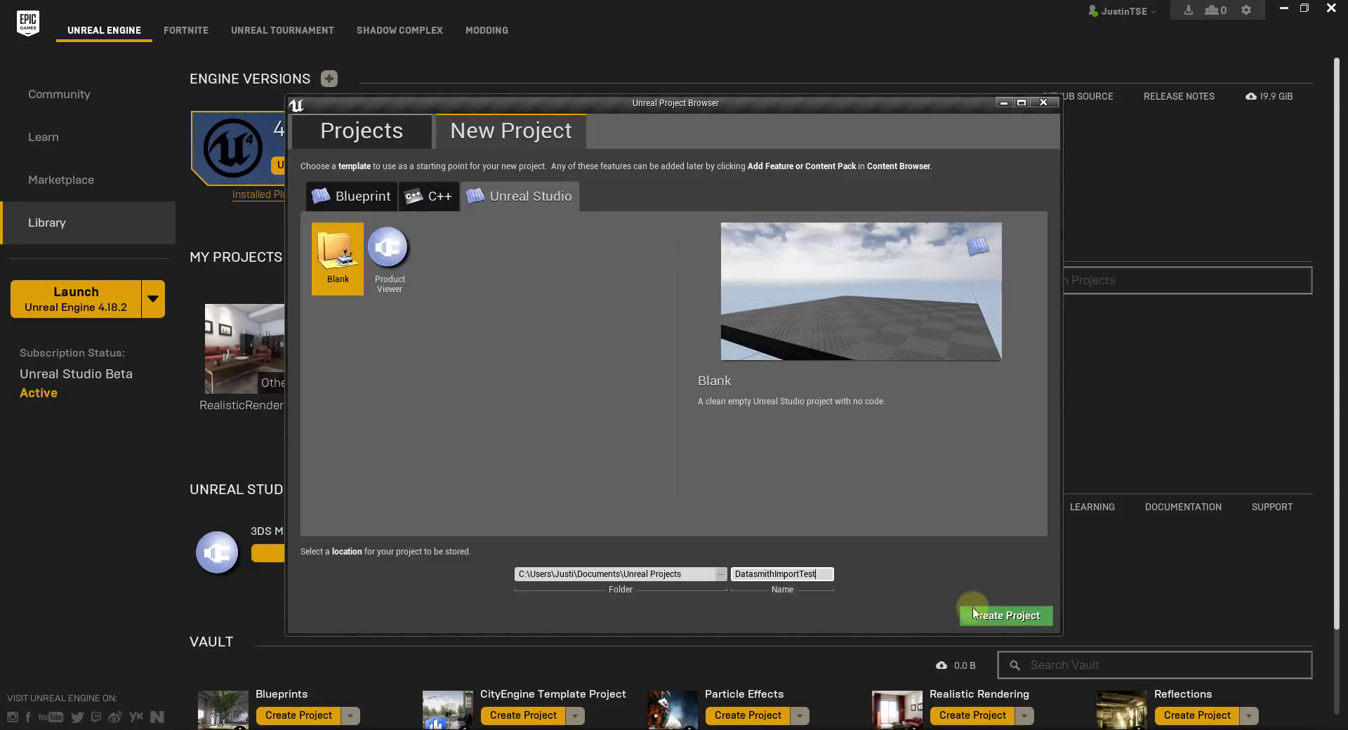
- Create the DatasmithImportTest project and orbit the viewport to frame the default floor and sky
click(1001, 617)
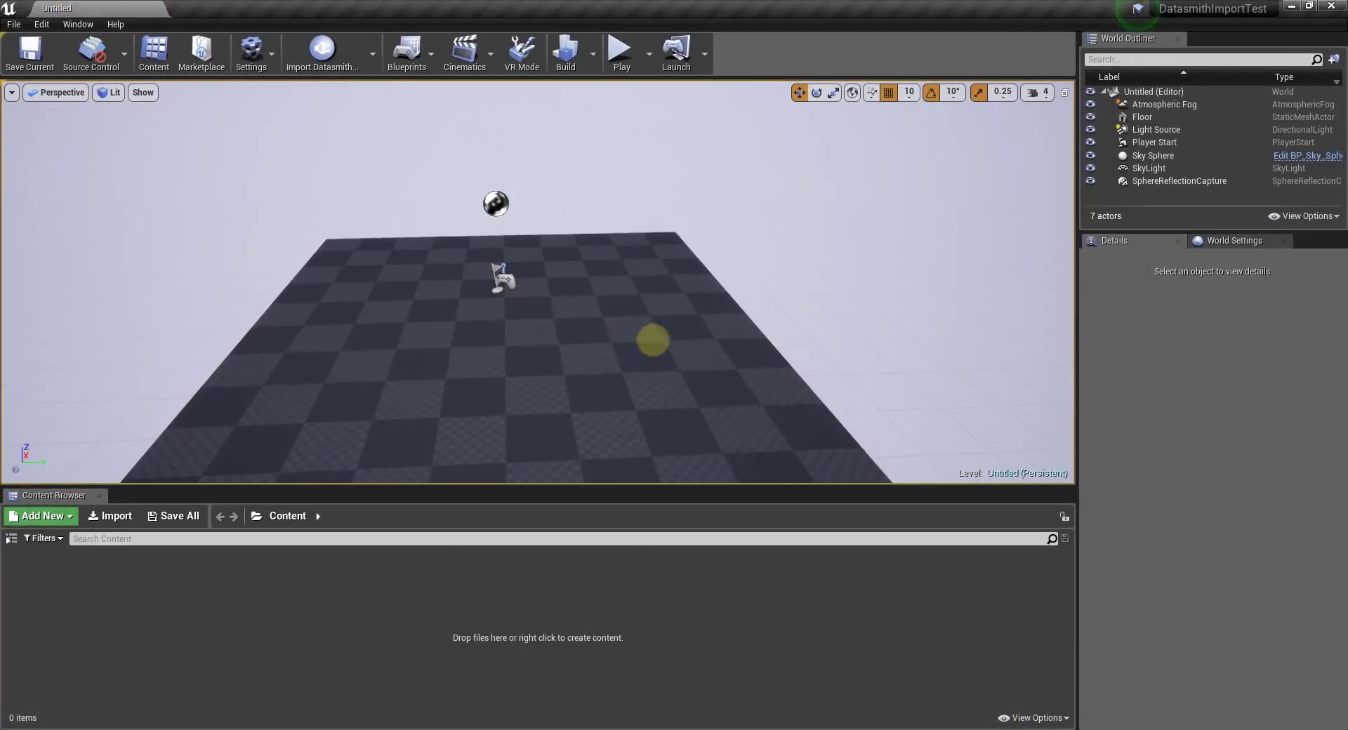
mouse_move(632, 330)
mouse_down()
mouse_move(624, 533)
mouse_move(639, 123)
mouse_move(551, 166)
mouse_move(641, 147)
mouse_move(993, 135)
mouse_move(503, 163)
mouse_move(560, 304)
mouse_move(583, 326)
mouse_move(633, 326)
mouse_up()
right_drag(642, 280, 604, 309)
right_drag(748, 193, 647, 277)
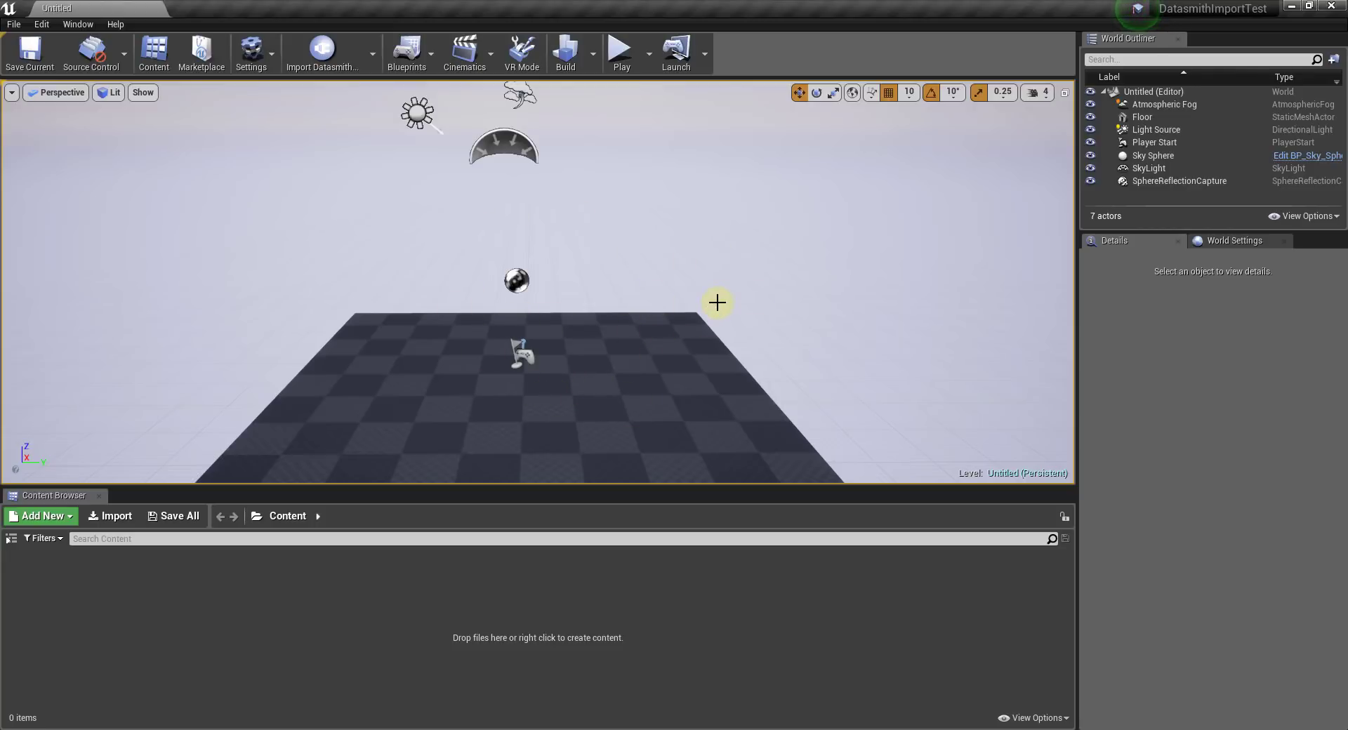
- Start Import Datasmith and open Apartment_Part_7_Unreal_Test.udatasmith from the Unreal Engine folder
click(330, 59)
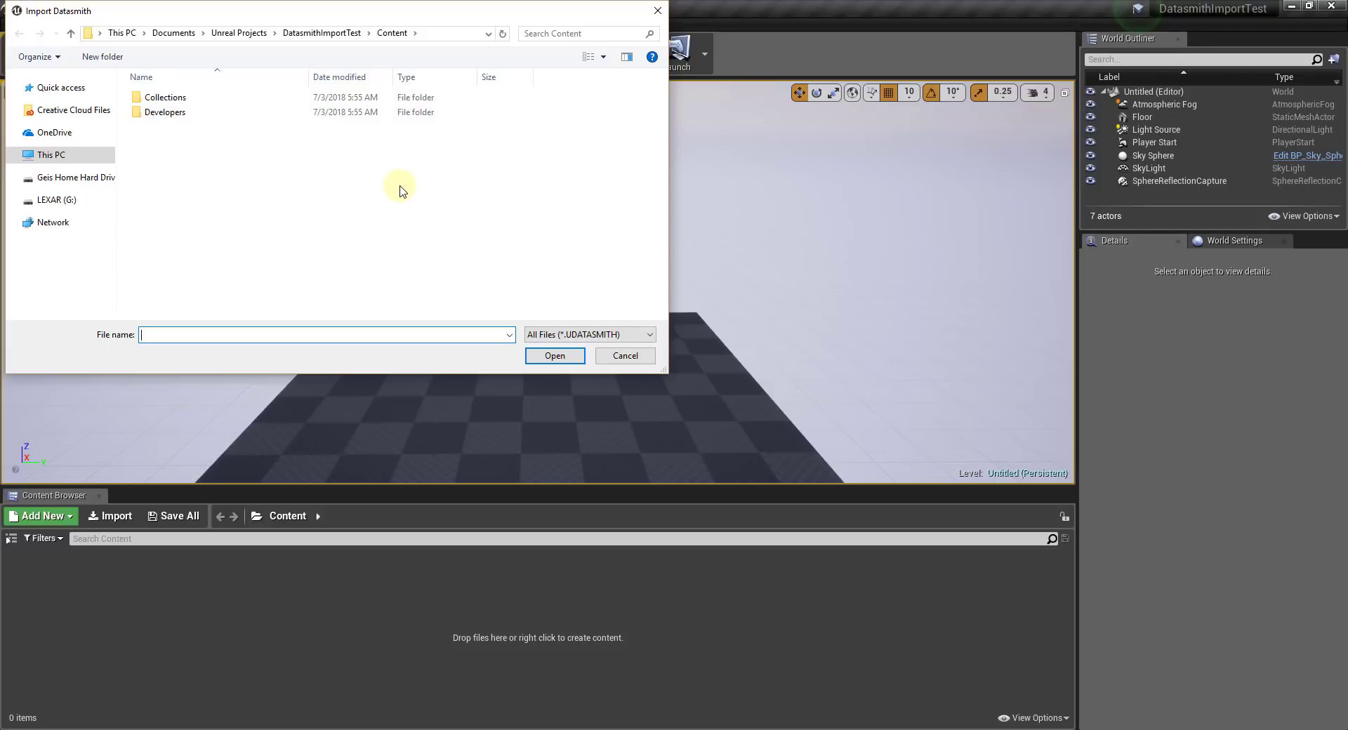
click(61, 88)
double_click(213, 250)
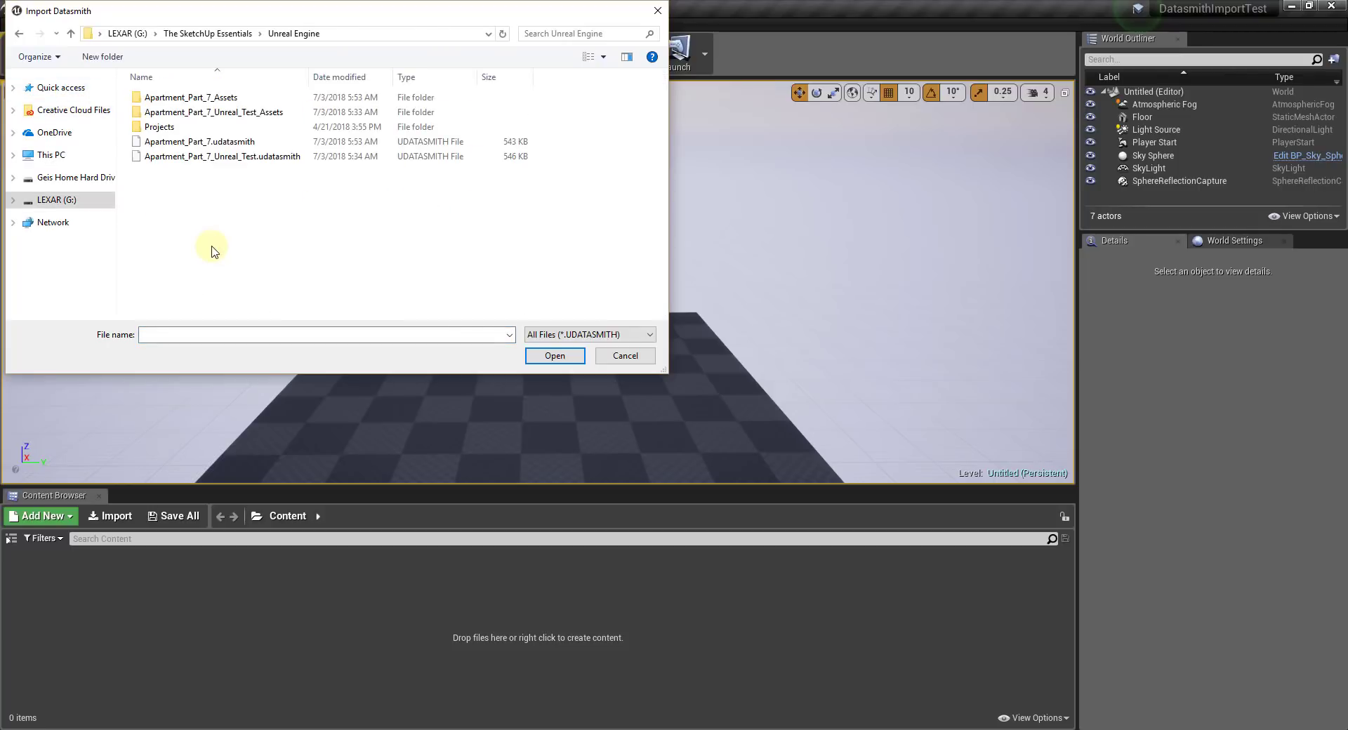
click(271, 161)
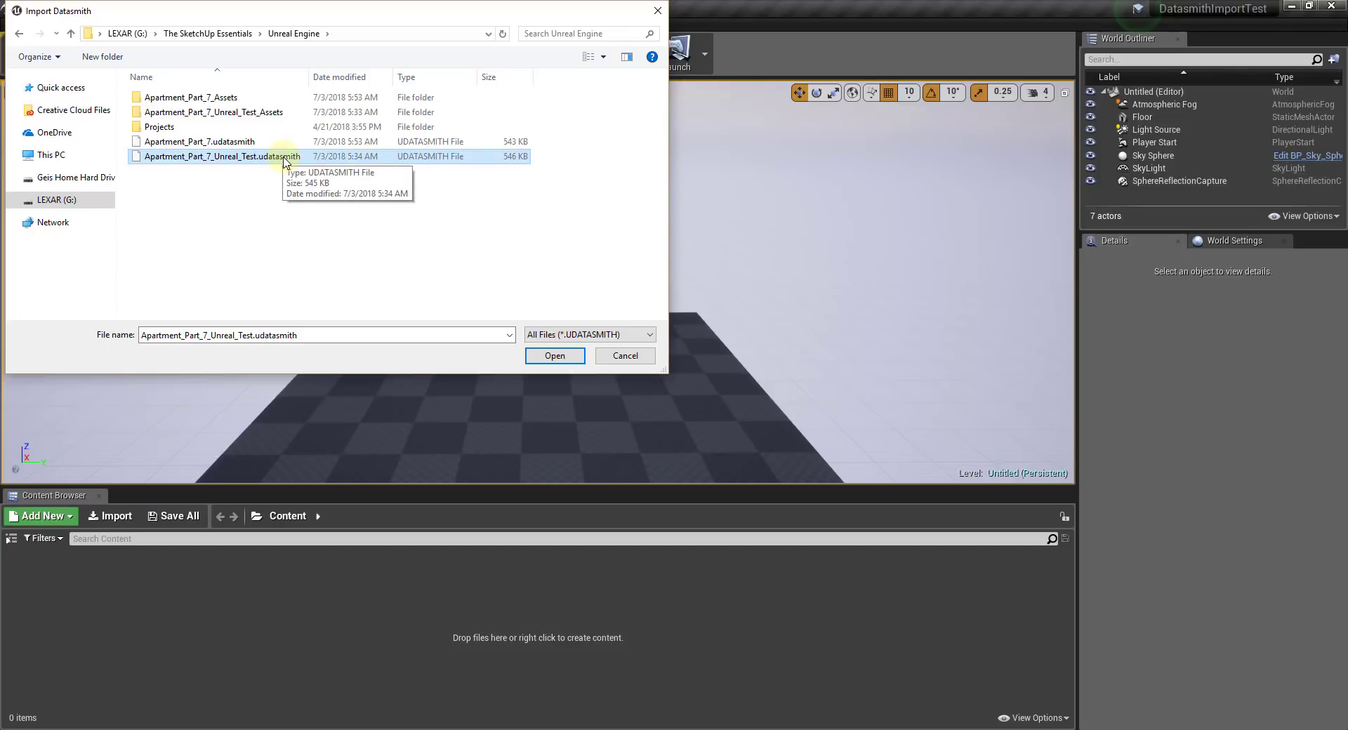
double_click(246, 159)
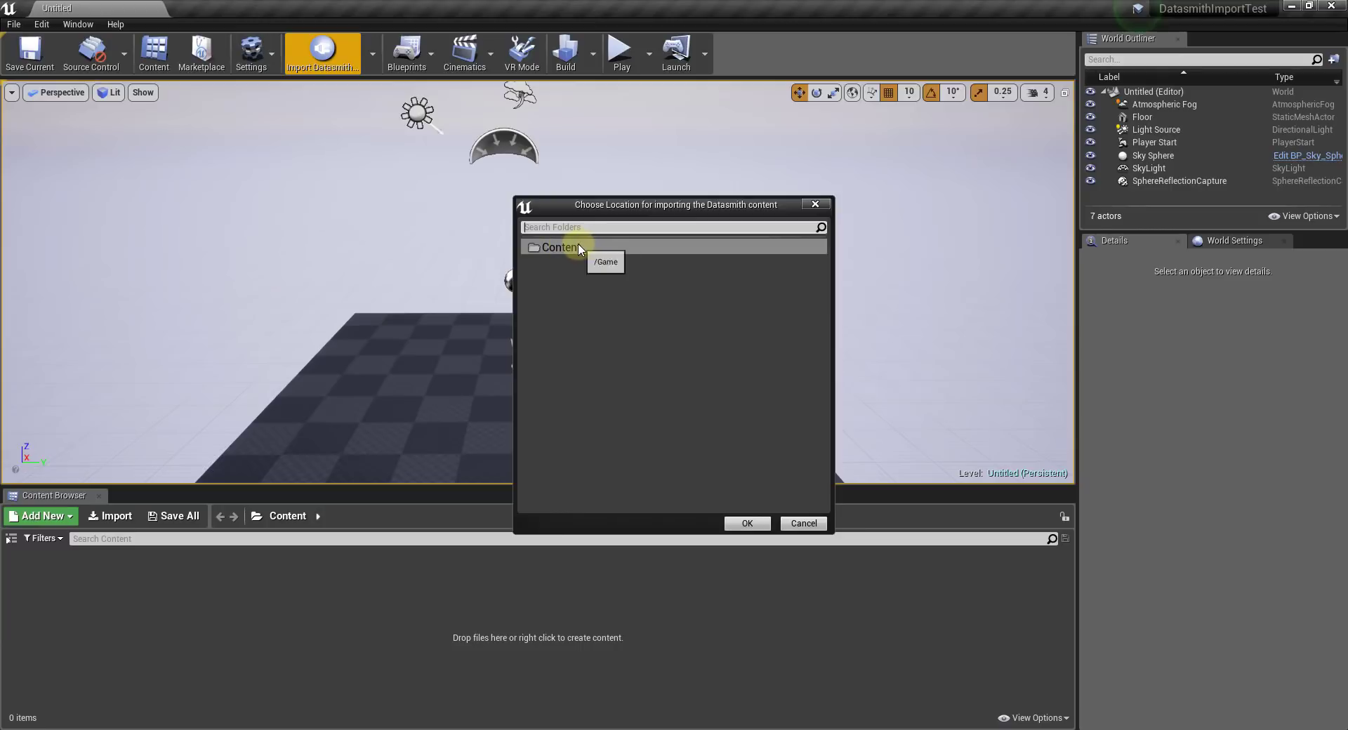
- Set Content as the import destination and import the apartment into the level
click(573, 247)
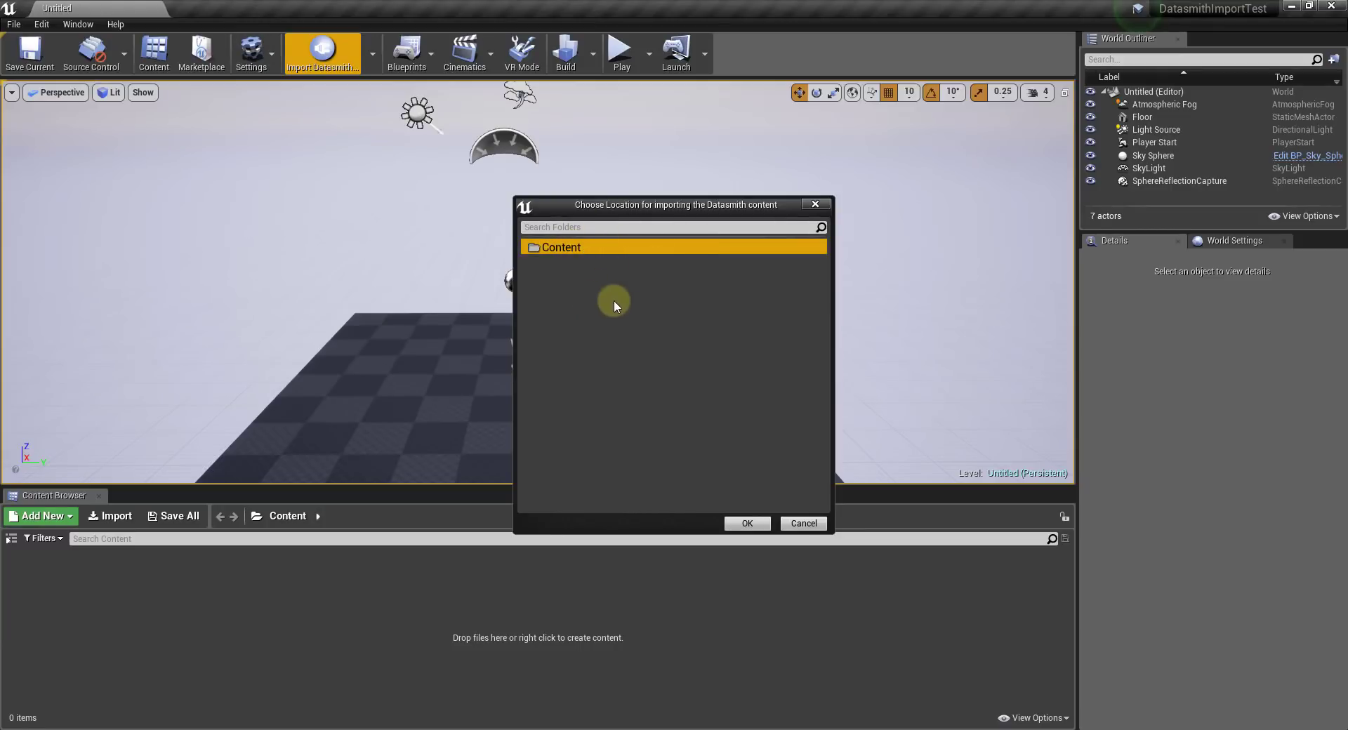
click(746, 524)
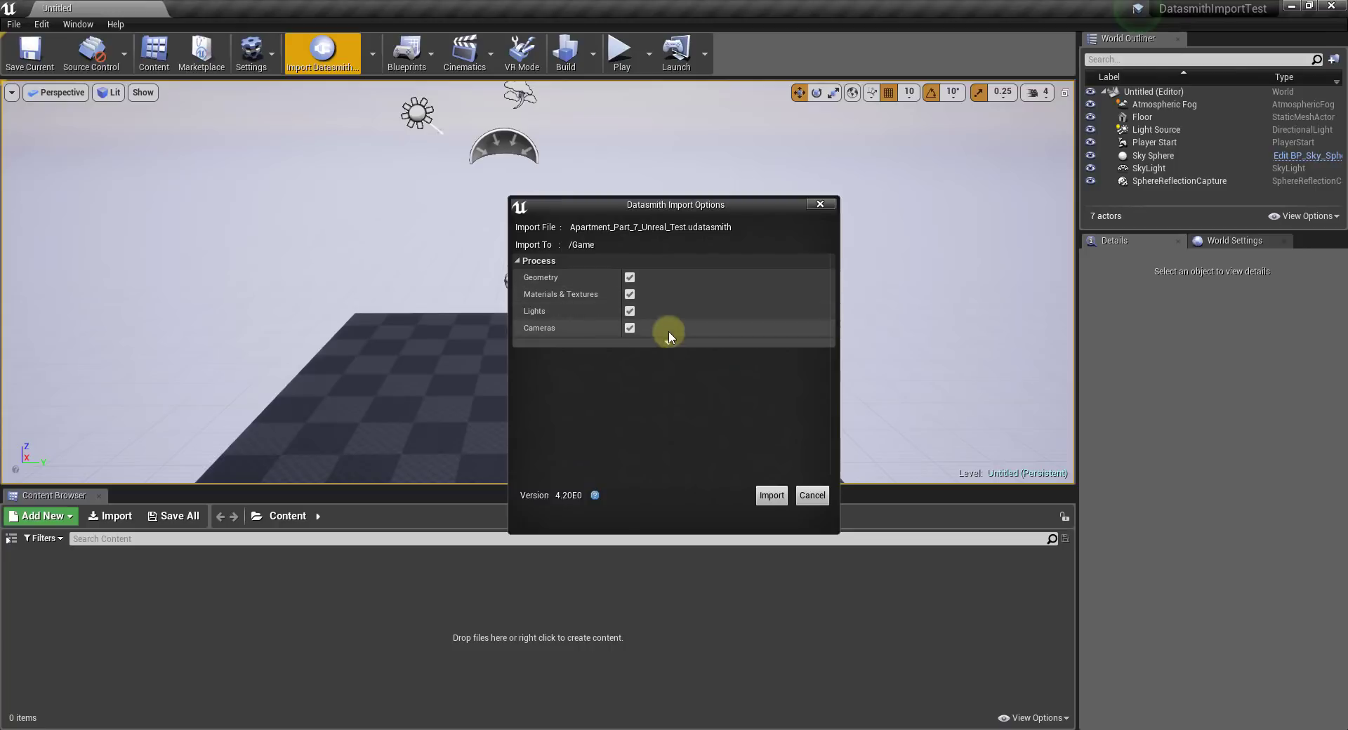
click(674, 341)
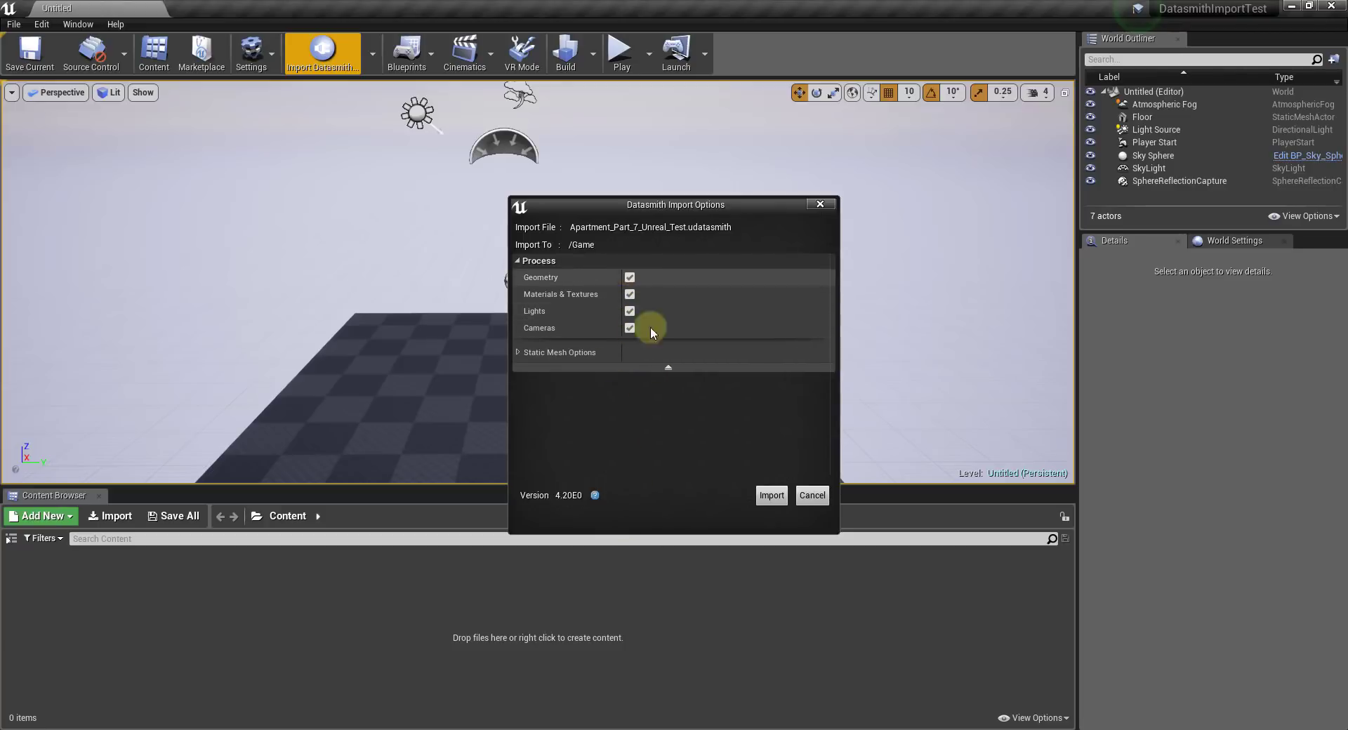
click(767, 496)
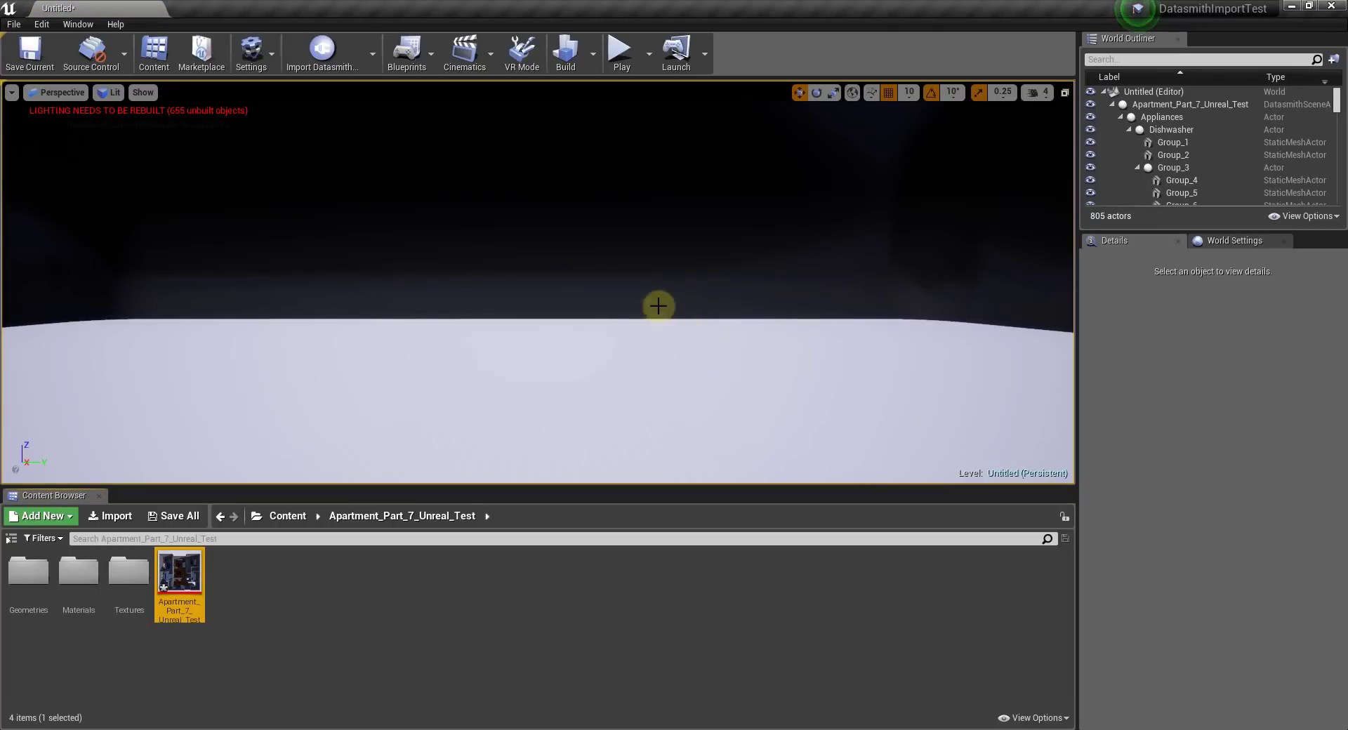
right_drag(697, 371, 561, 337)
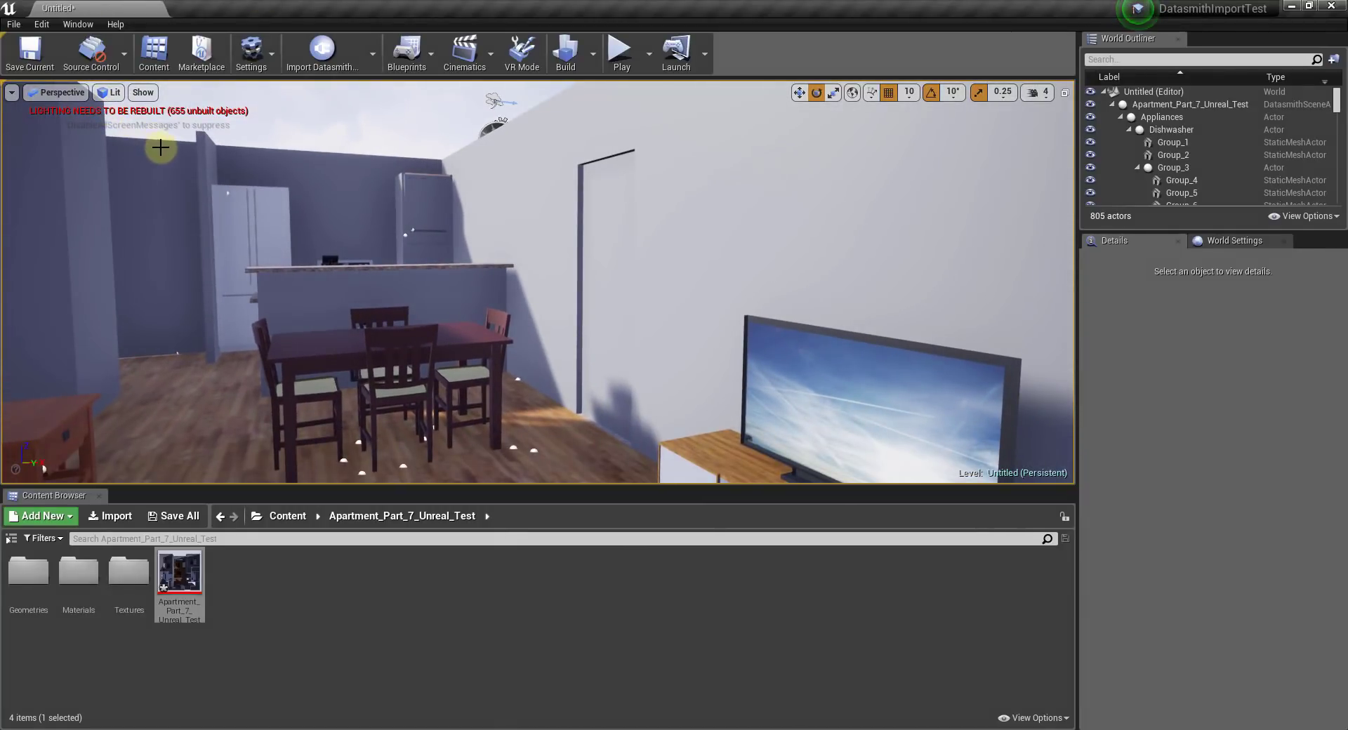
right_drag(894, 294, 621, 390)
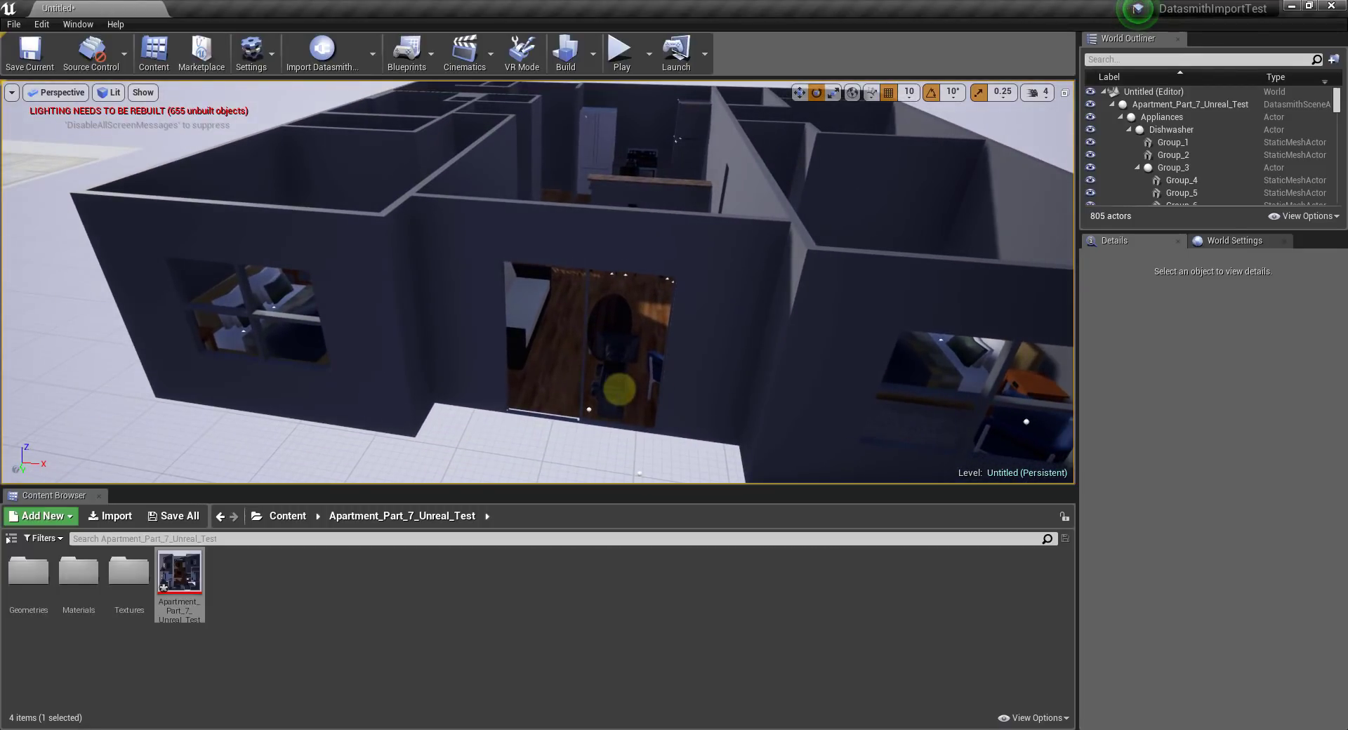
- Select the Elevation_-_Kitchen_1 camera, then move into the bedroom and select the Flooring2 mesh
click(617, 387)
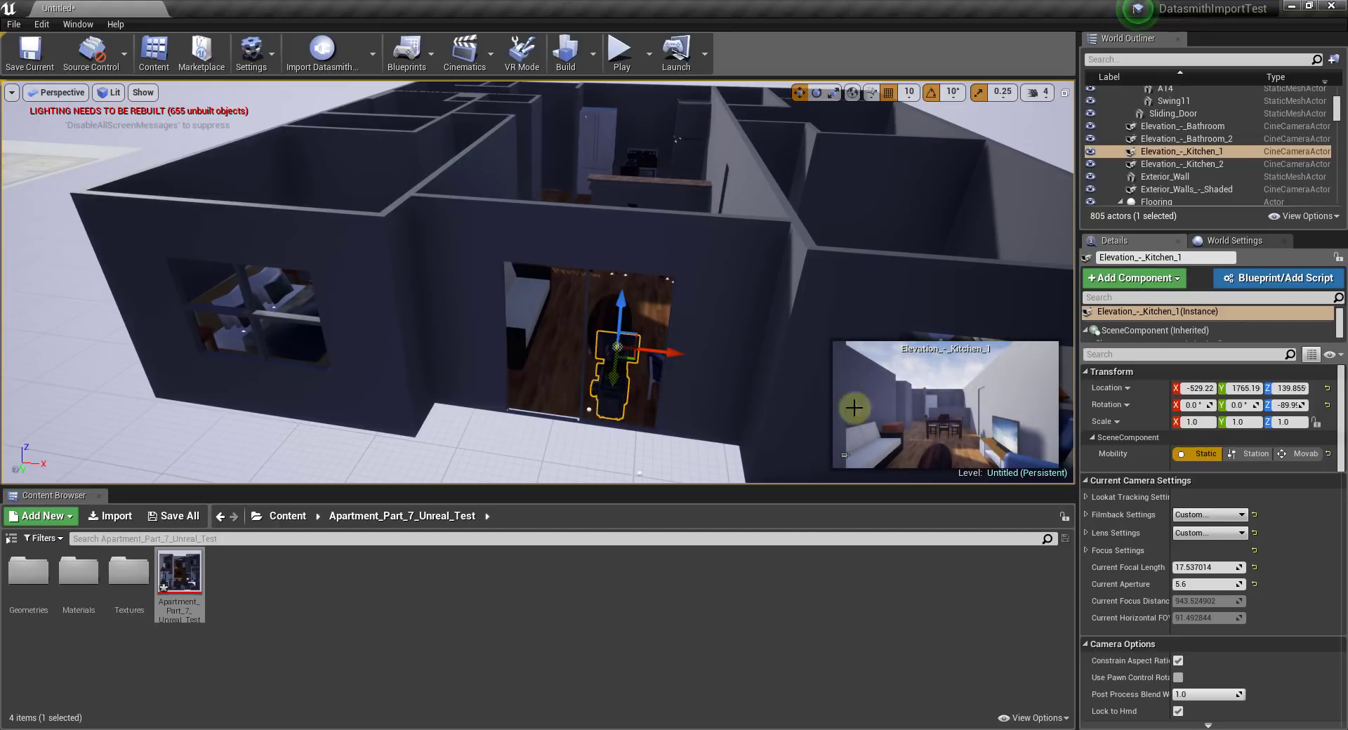
right_drag(656, 327, 628, 309)
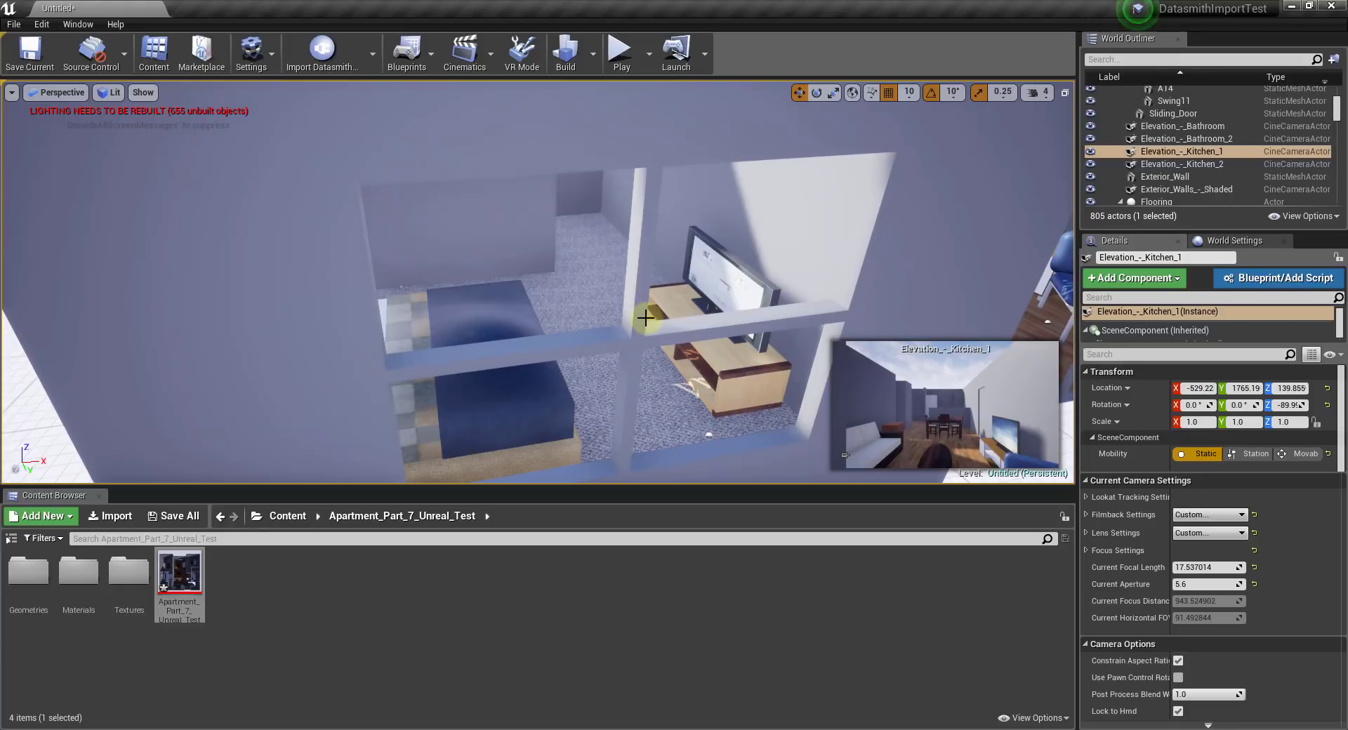
right_drag(645, 318, 671, 303)
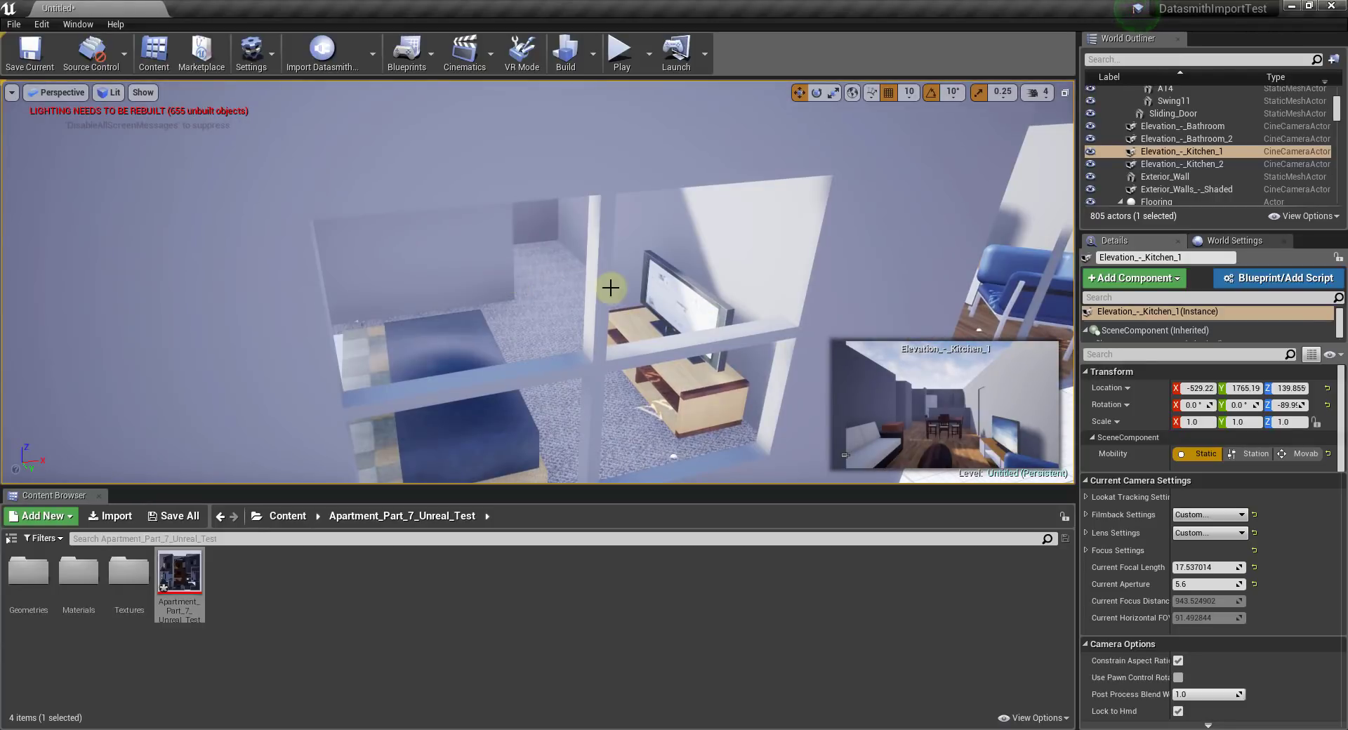
drag(611, 286, 580, 286)
click(563, 277)
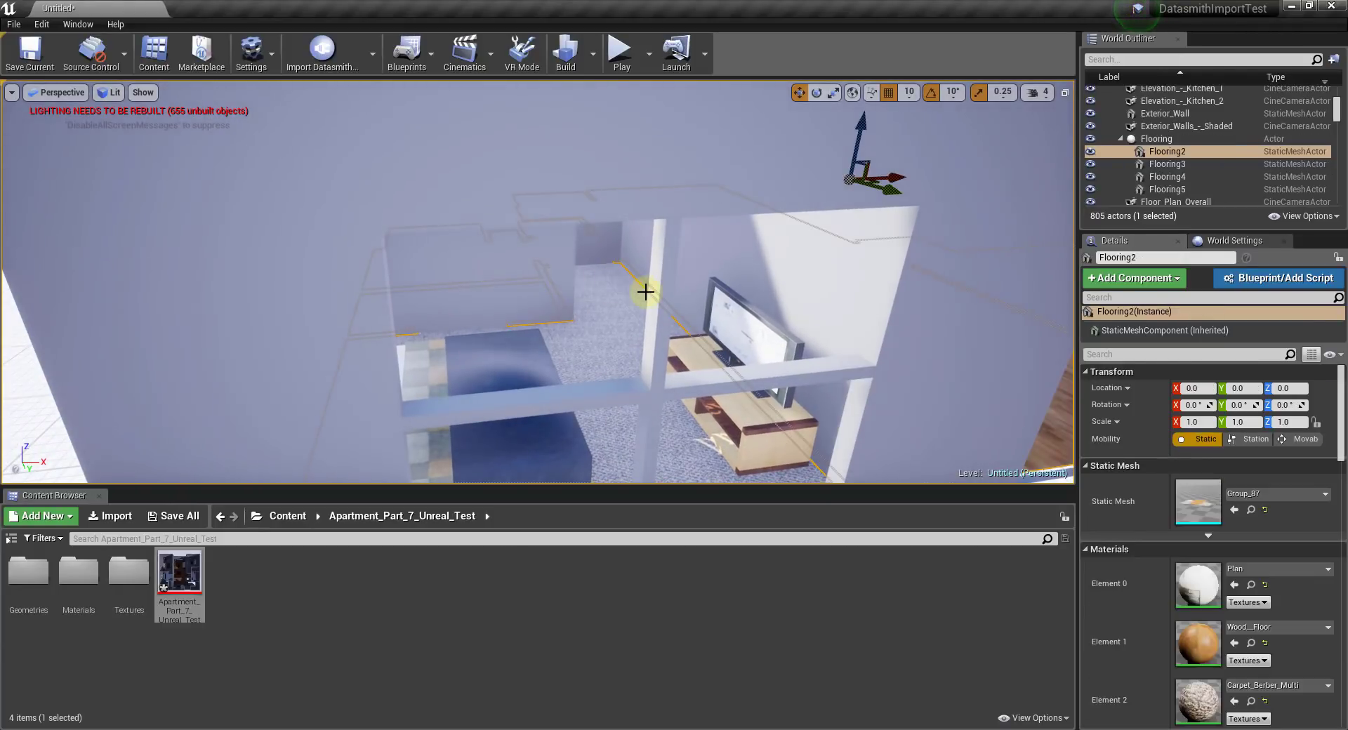